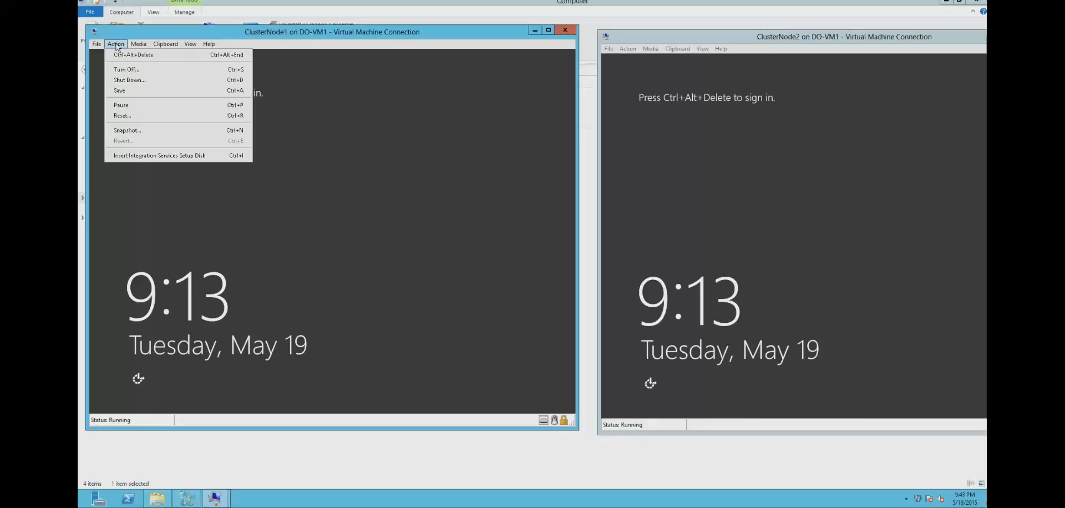
- Sign in to ClusterNode1 as Administrator with the account password
click(135, 54)
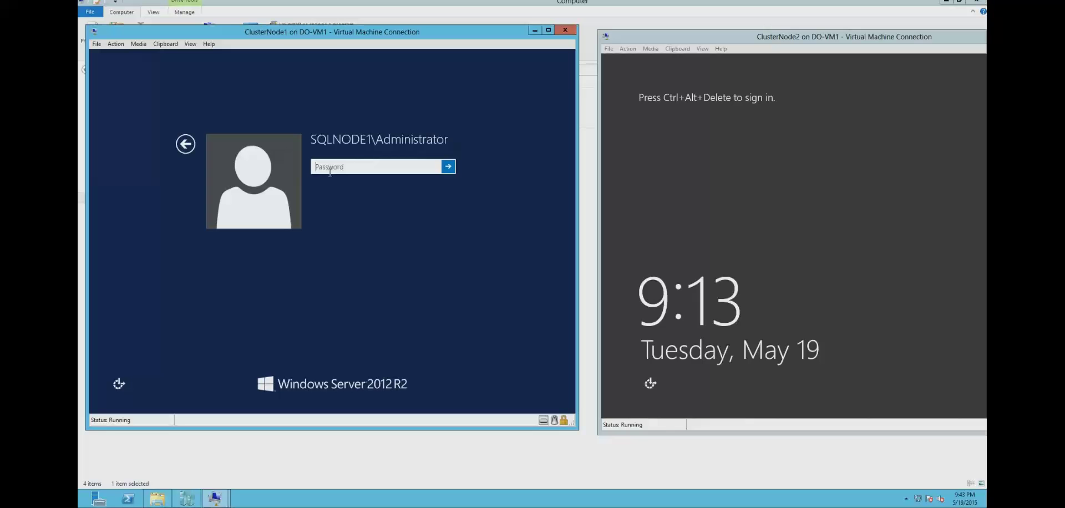
text(••••••••••)
key(Return)
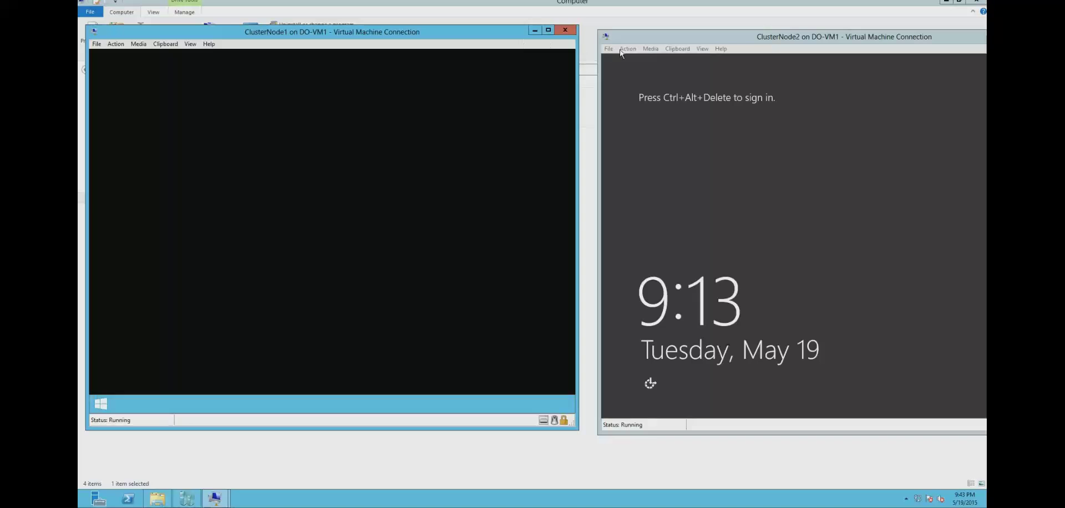
click(627, 49)
- Sign in to ClusterNode2 as Administrator and arrange both VM windows side by side
click(635, 59)
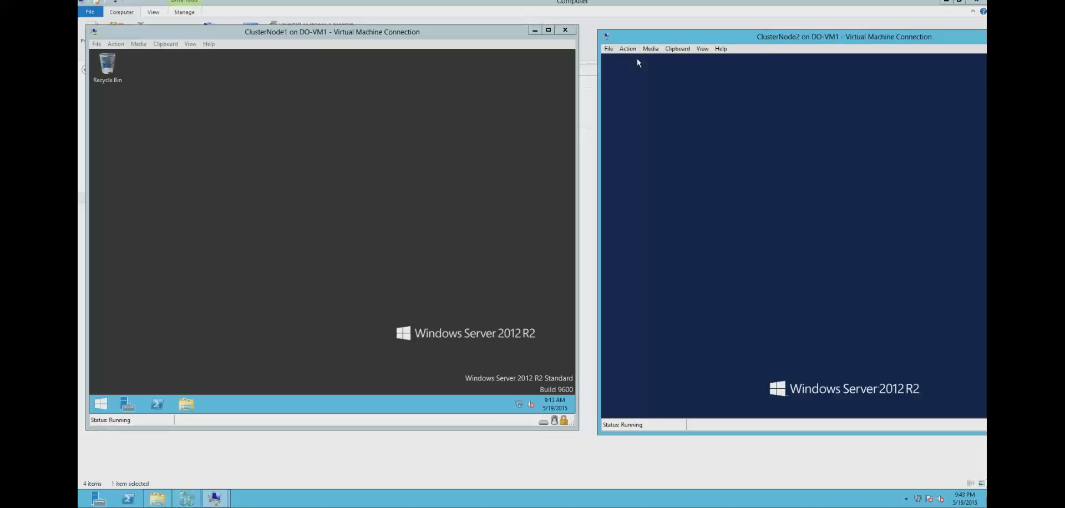
text(P)
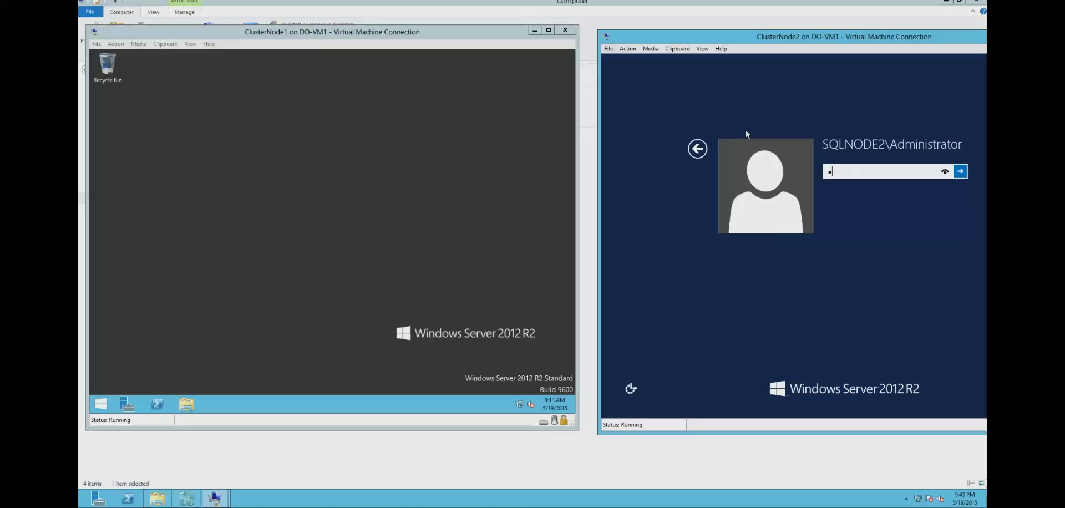
text(a$$w0)
key(Return)
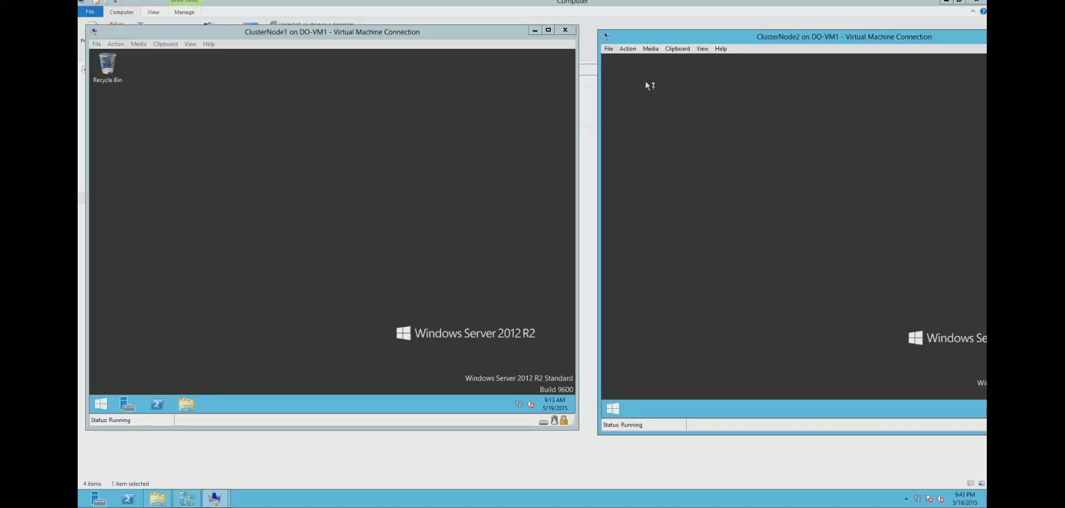
drag(643, 42, 625, 43)
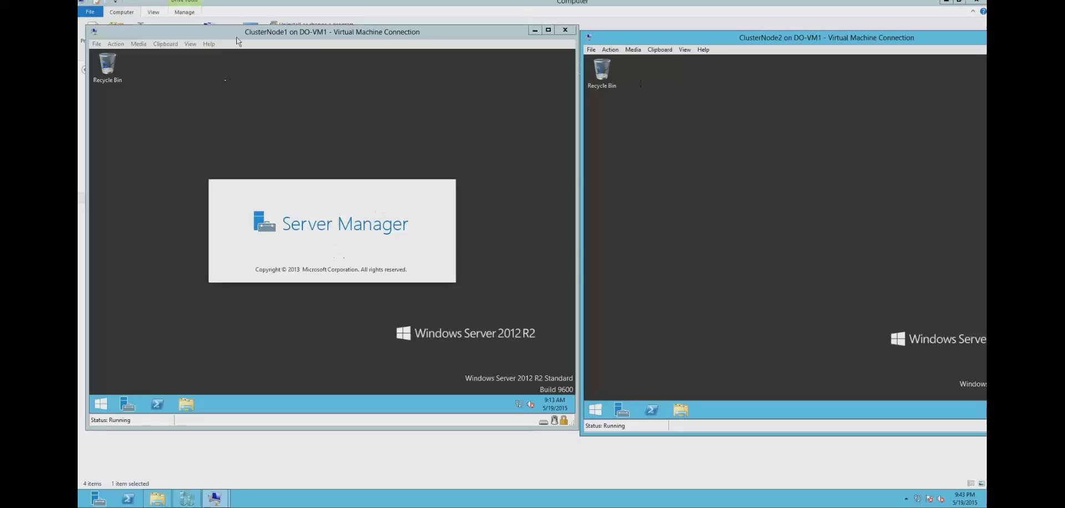
drag(231, 37, 222, 33)
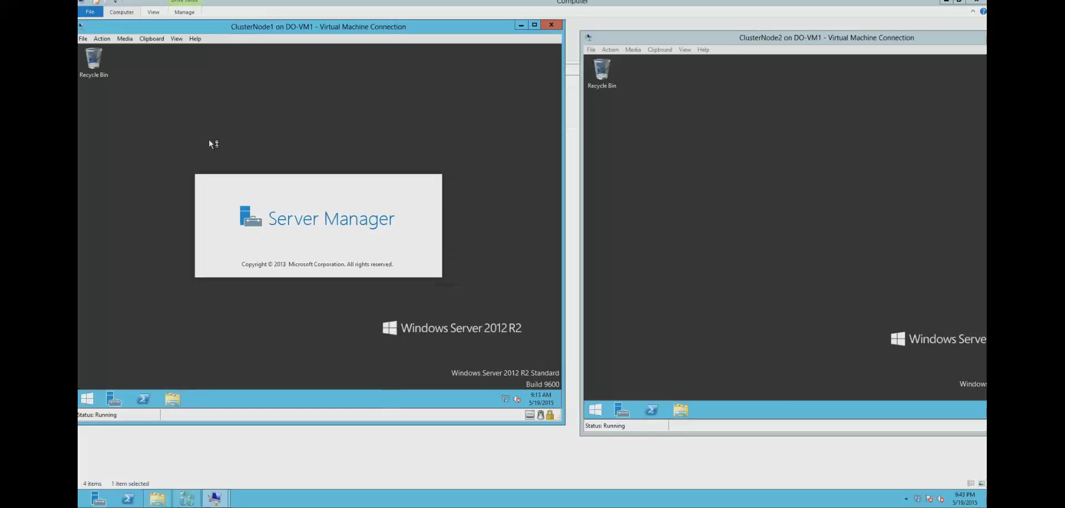
- Check ClusterNode1's computer name (SQLNode1) in This PC properties, then close those windows
click(172, 399)
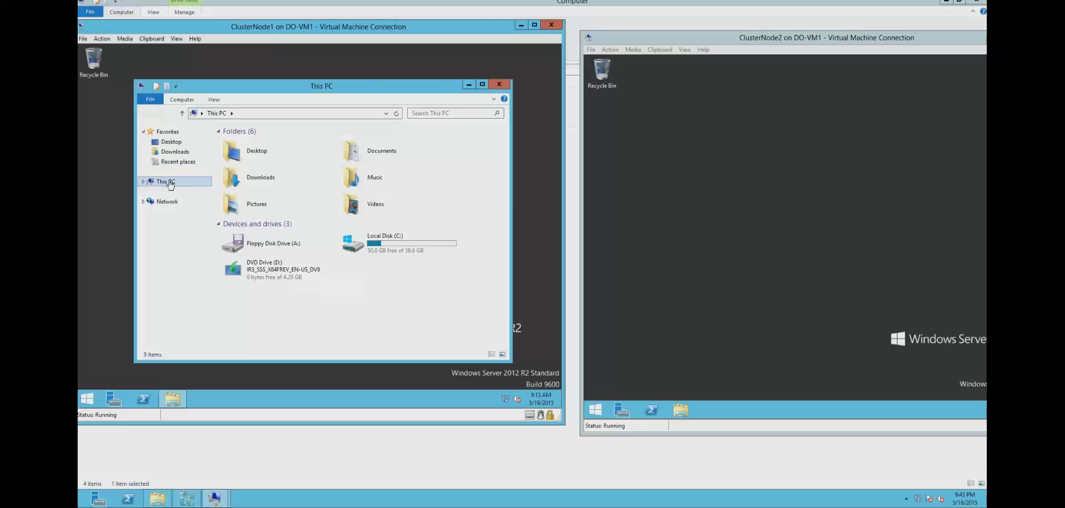
right_click(168, 183)
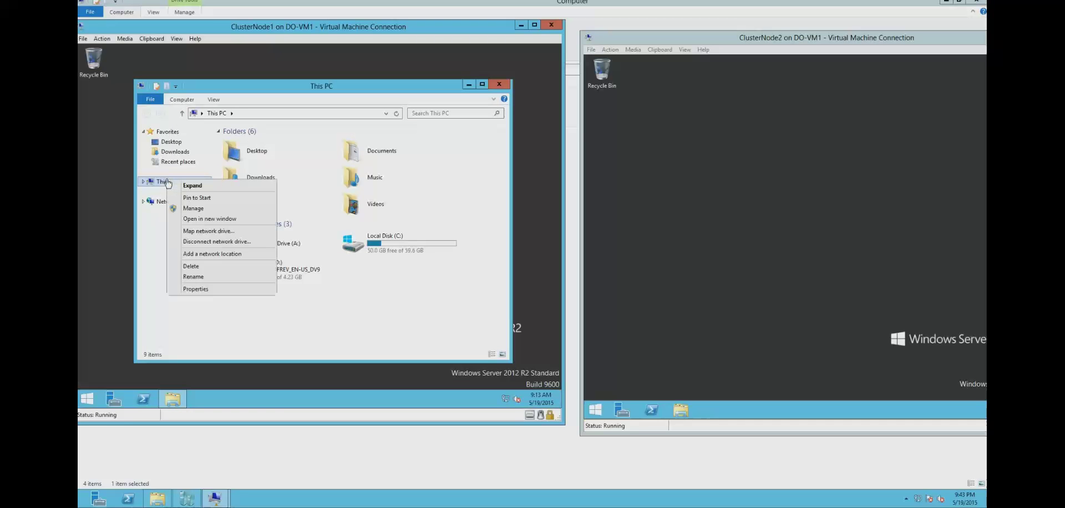
click(195, 287)
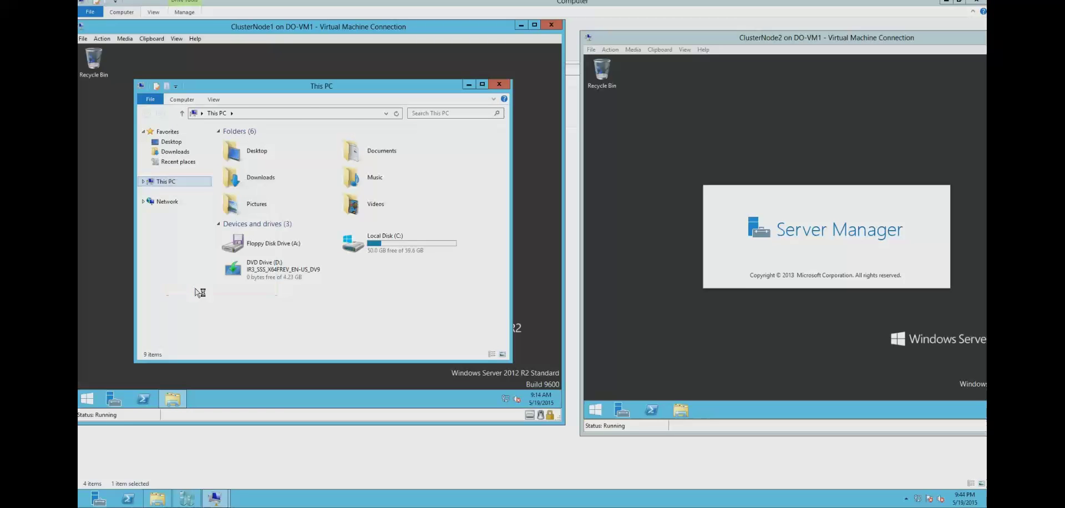
click(679, 408)
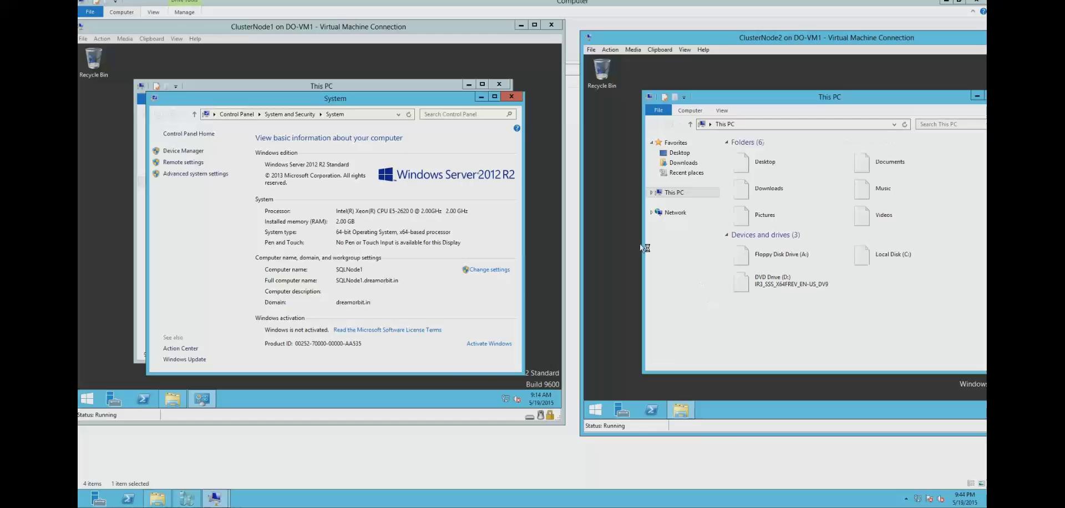
click(512, 97)
click(498, 84)
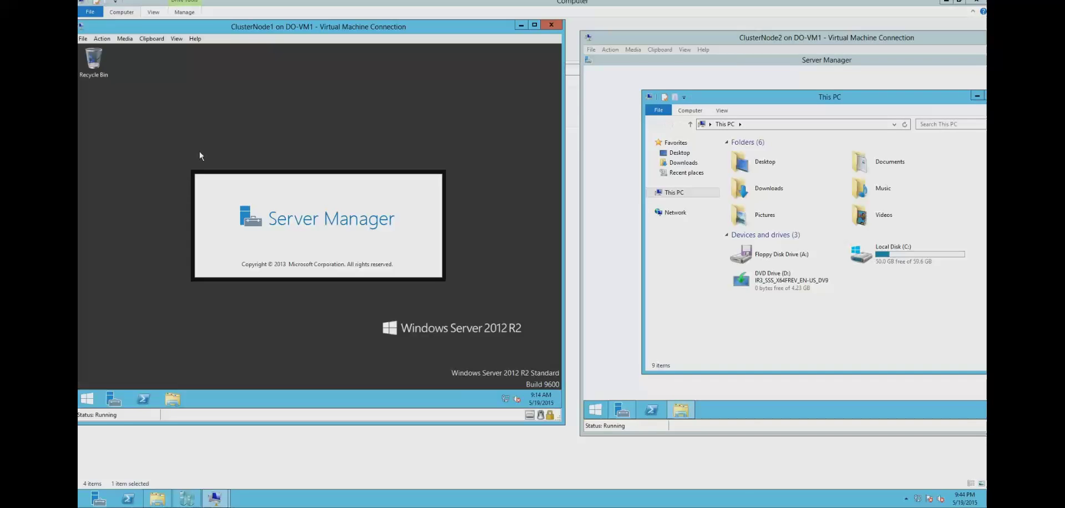
click(690, 80)
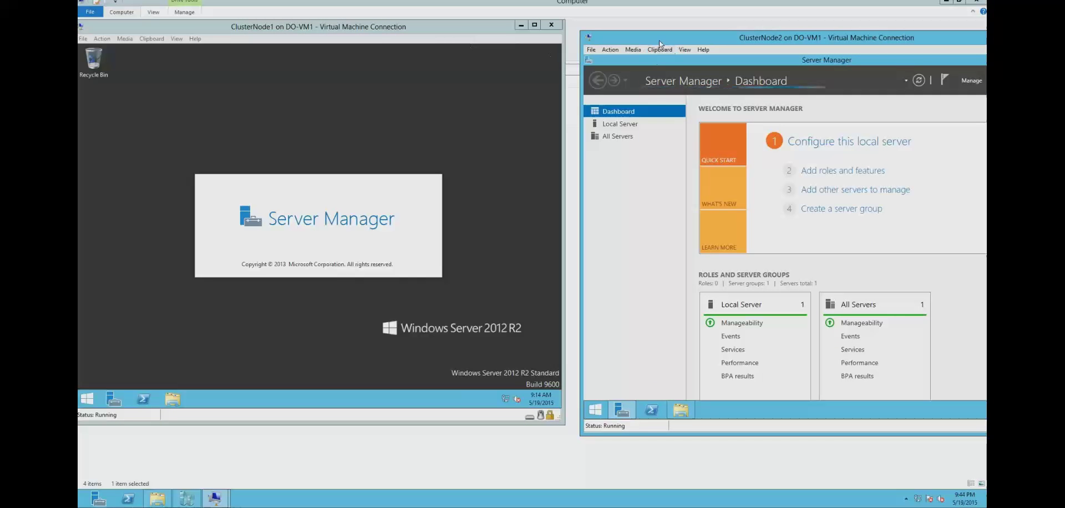
- Rearrange the VM windows and dismiss the inventory-collection notice on ClusterNode1's dashboard
drag(646, 42, 625, 43)
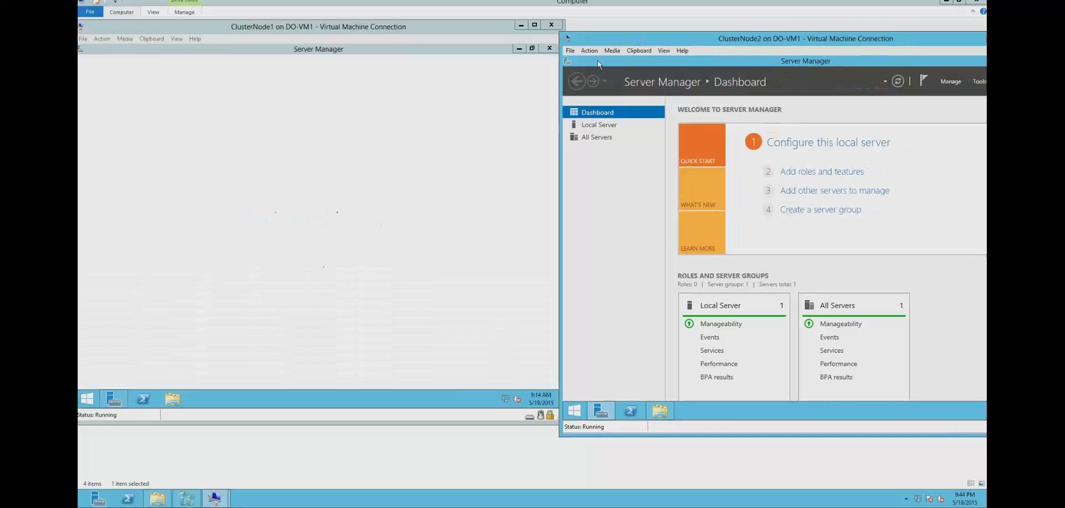
drag(560, 128, 598, 125)
drag(803, 40, 769, 39)
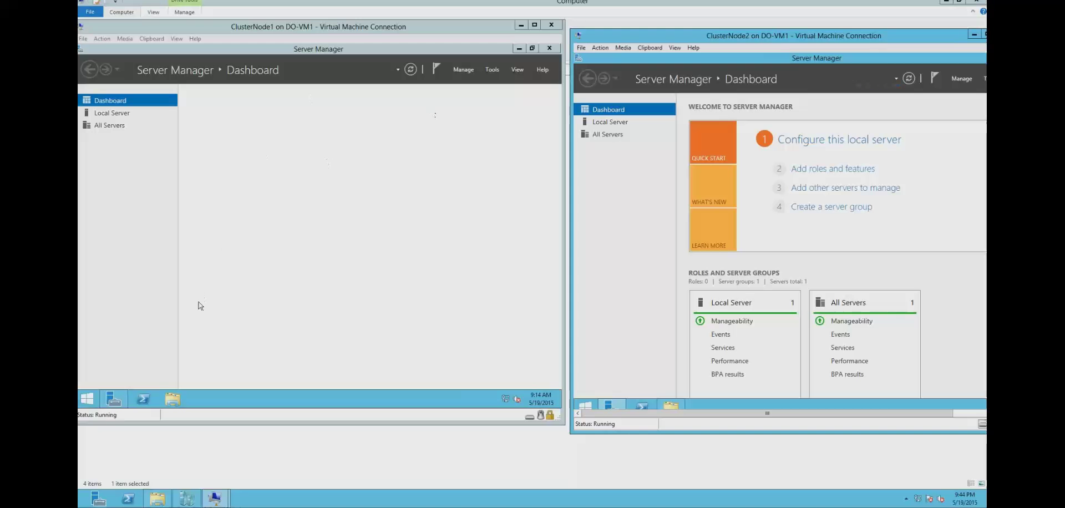
click(492, 70)
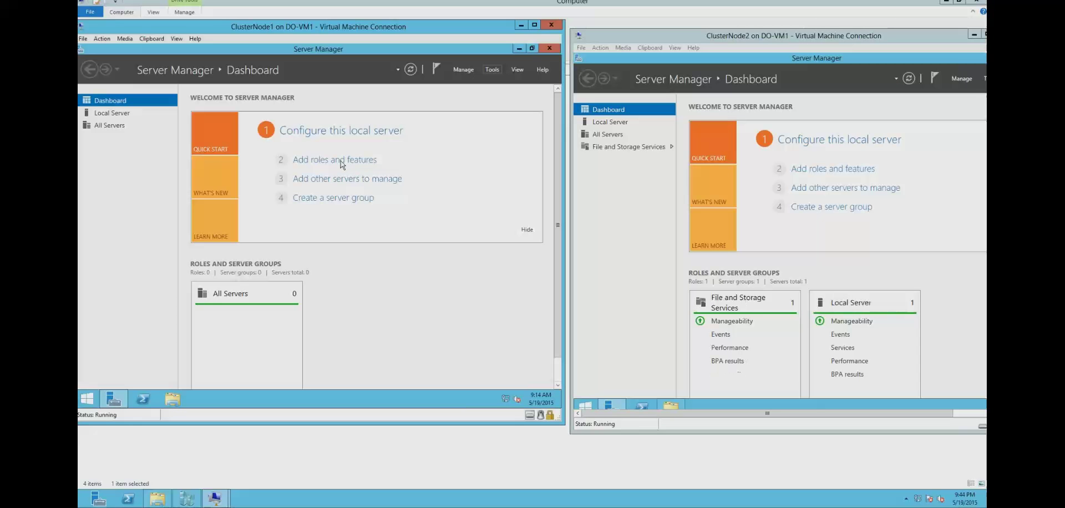
click(341, 160)
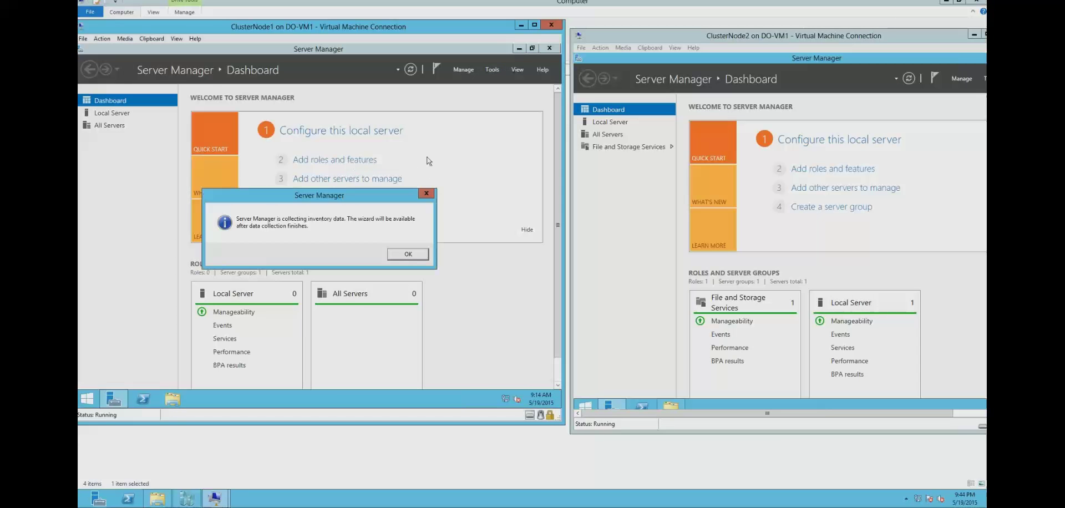
click(408, 255)
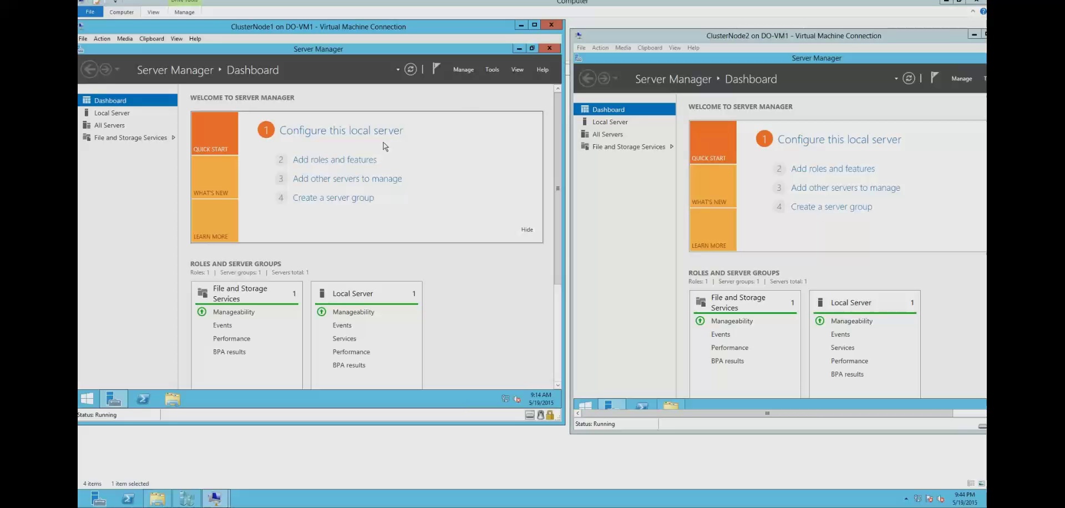
- Advance SQLNode1's Add Roles and Features wizard, role-based, to the Features page
click(341, 159)
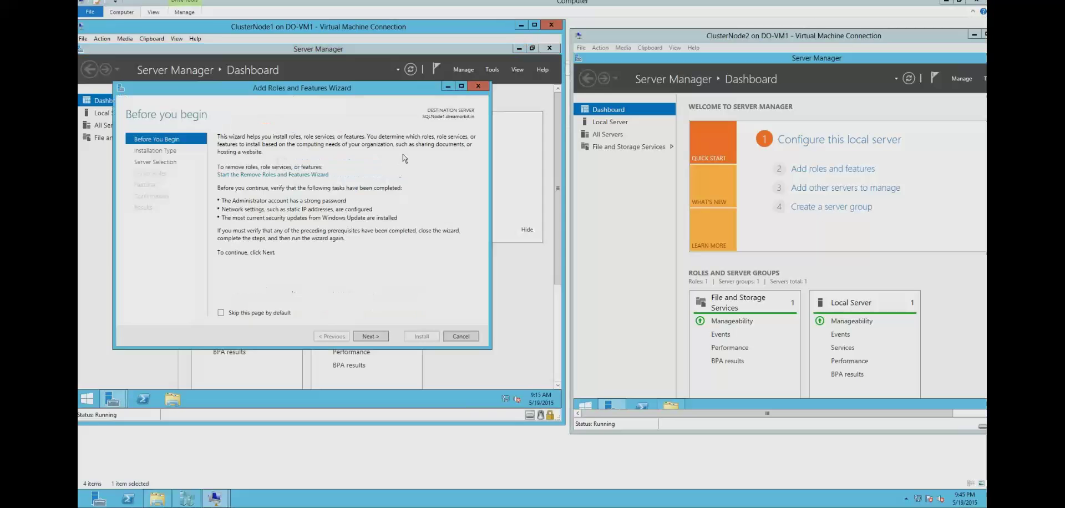
click(371, 337)
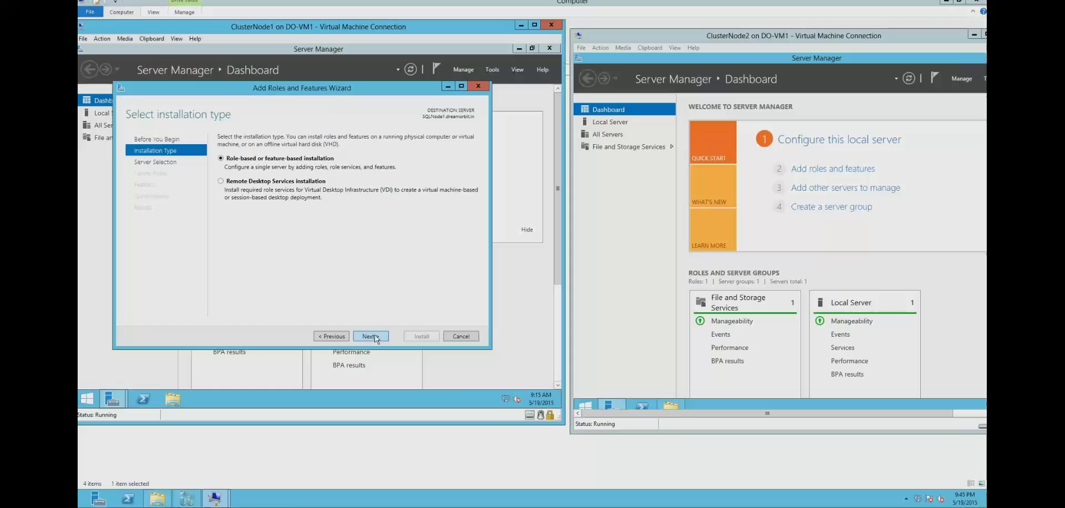
click(375, 337)
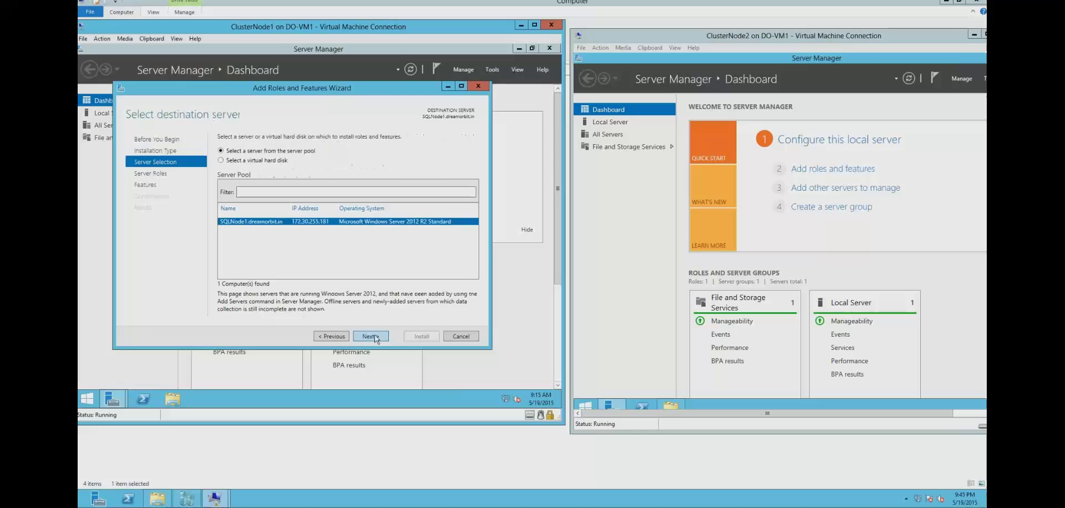
click(371, 336)
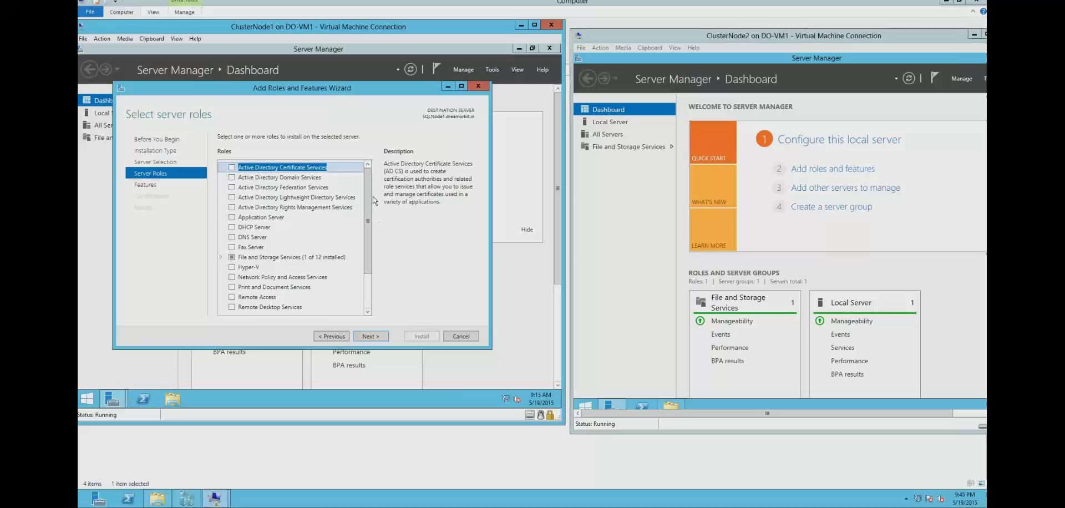
click(369, 295)
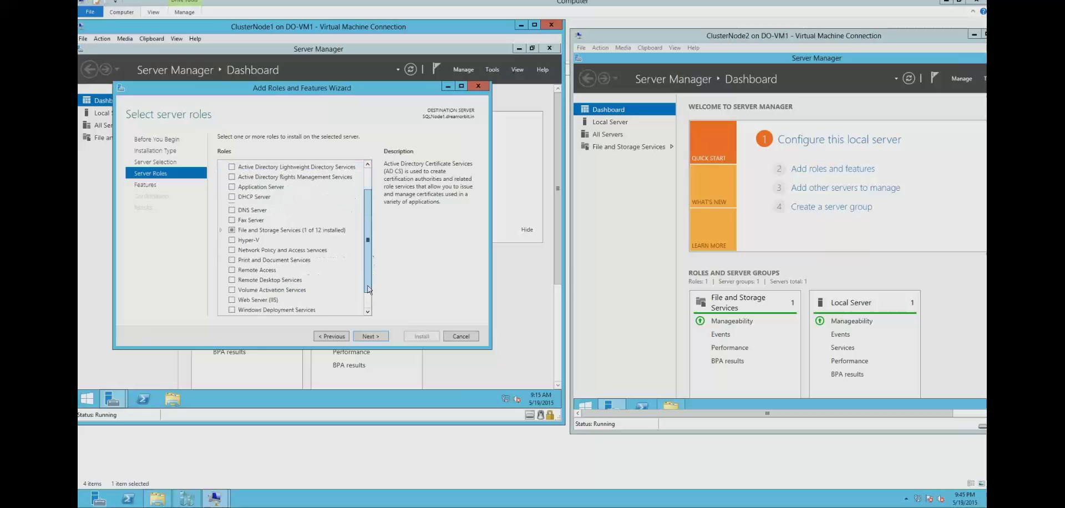
click(370, 336)
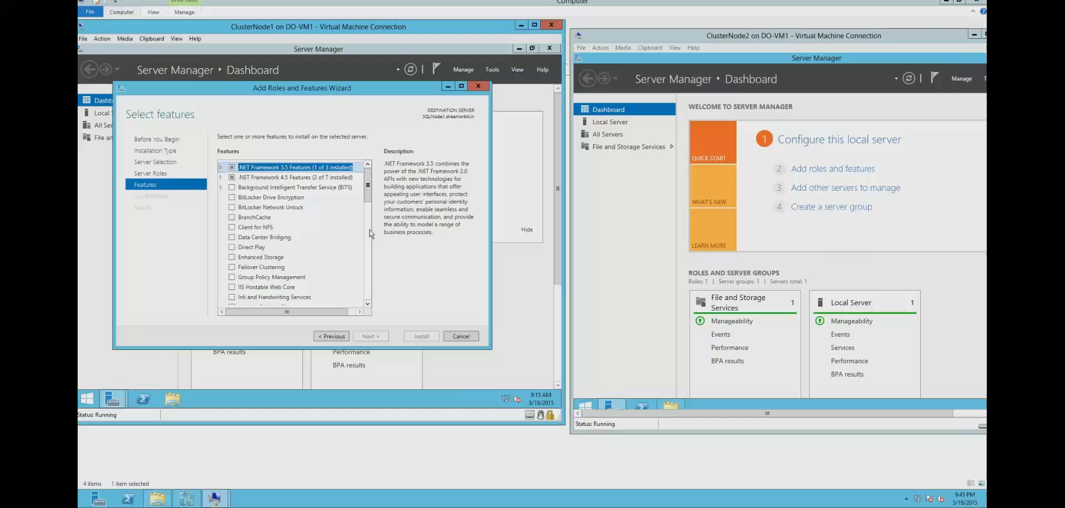
- Select Failover Clustering with its management tools and allow automatic restart
click(232, 267)
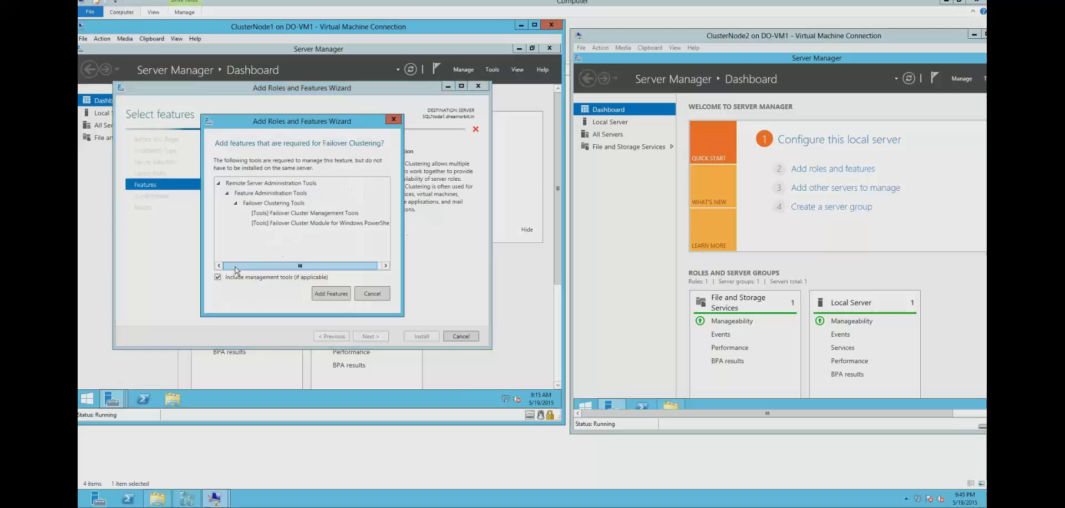
click(330, 294)
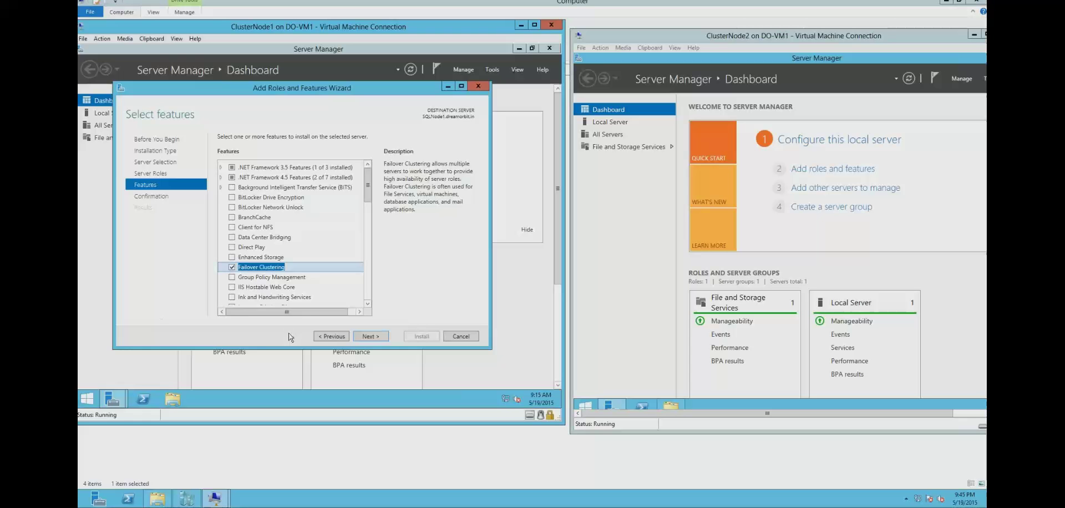
click(374, 337)
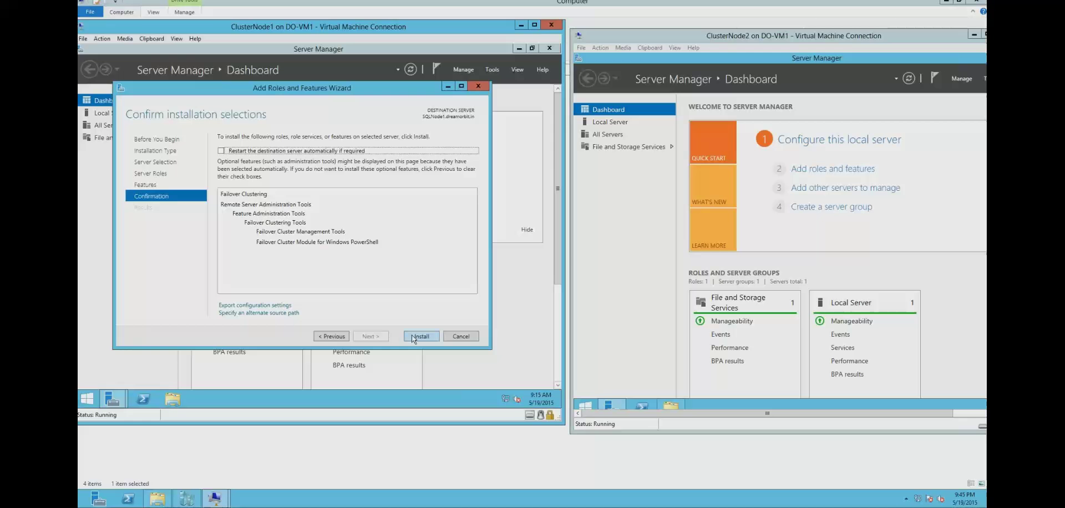
click(221, 151)
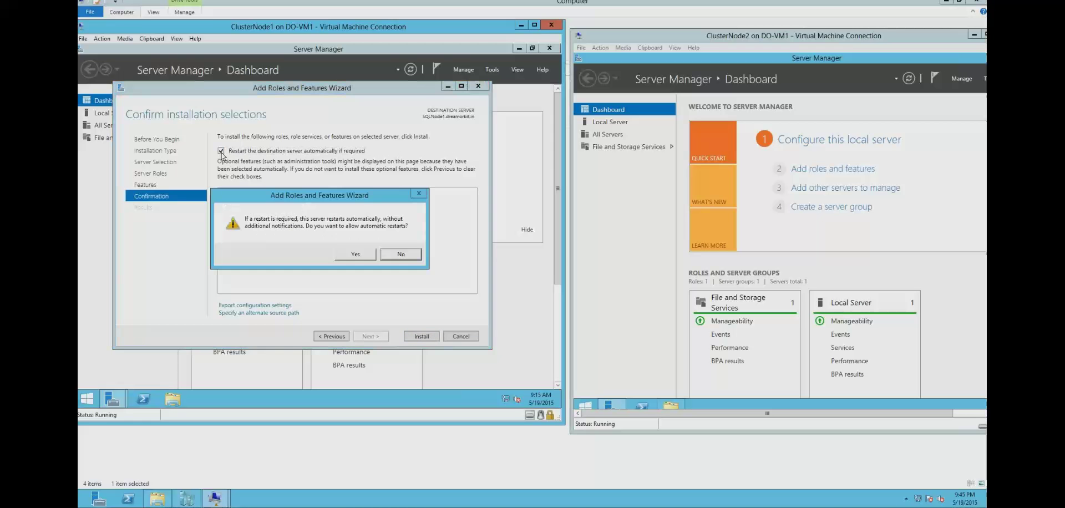
click(358, 258)
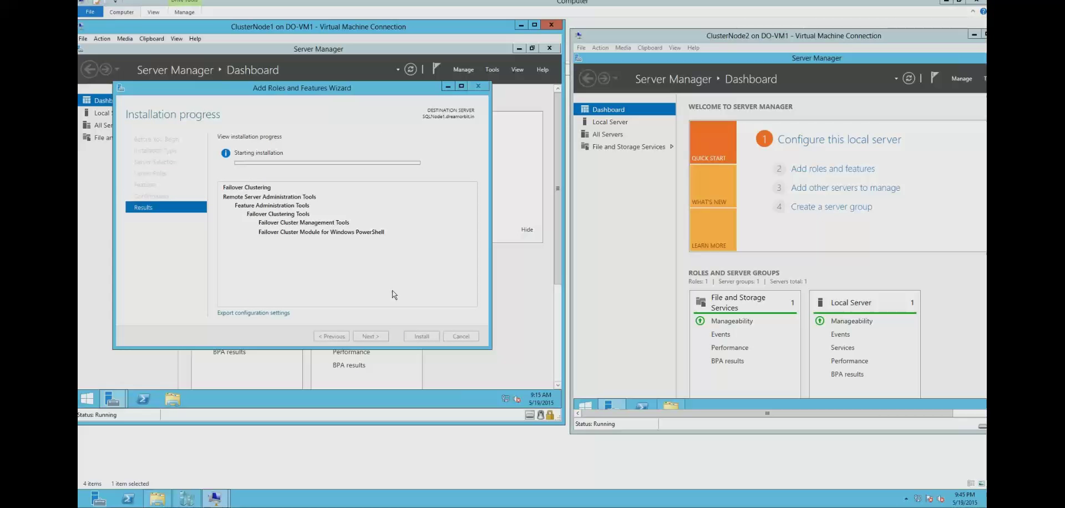
click(830, 174)
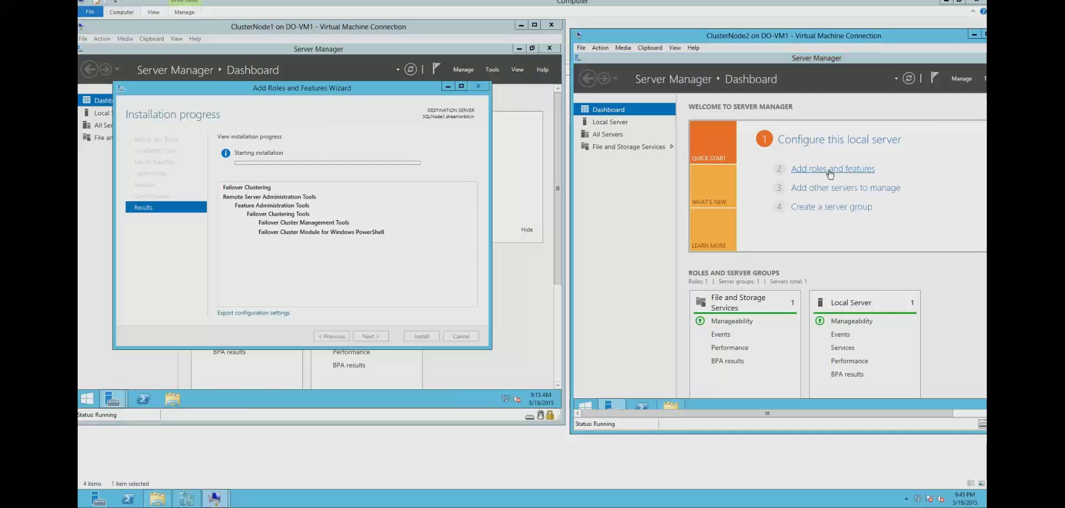
- Advance ClusterNode2's wizard, role-based on the local server, to the Features page
click(867, 345)
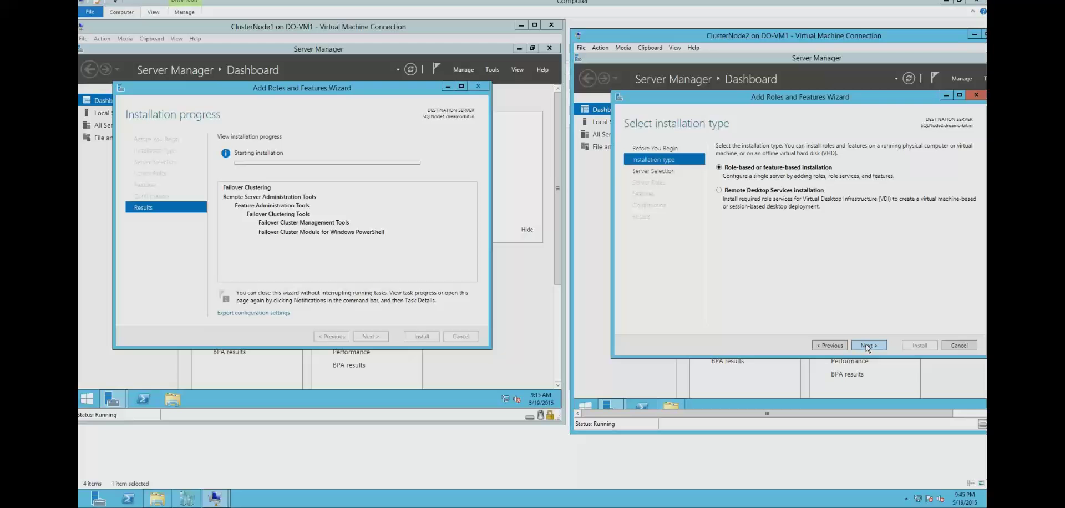
click(866, 344)
click(866, 344)
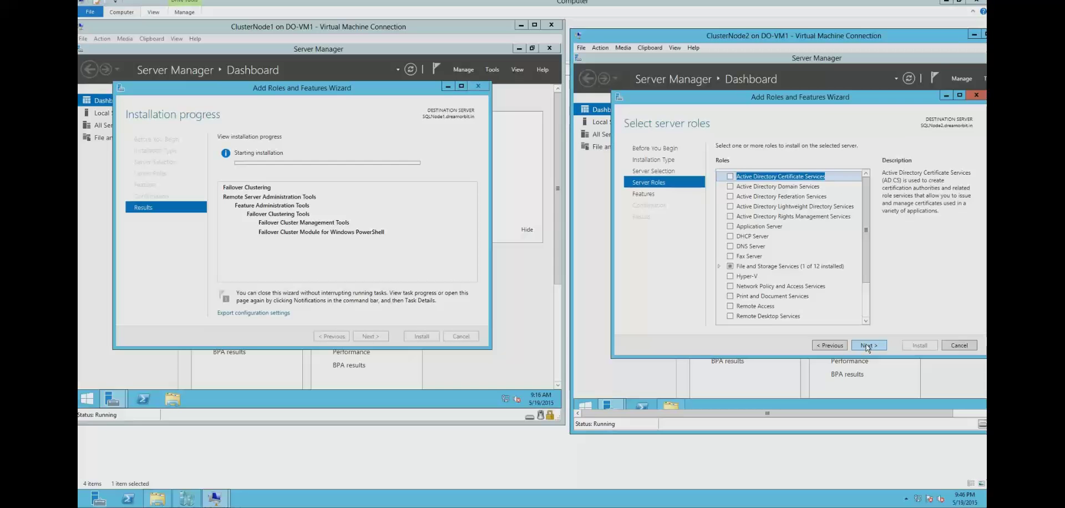
click(867, 346)
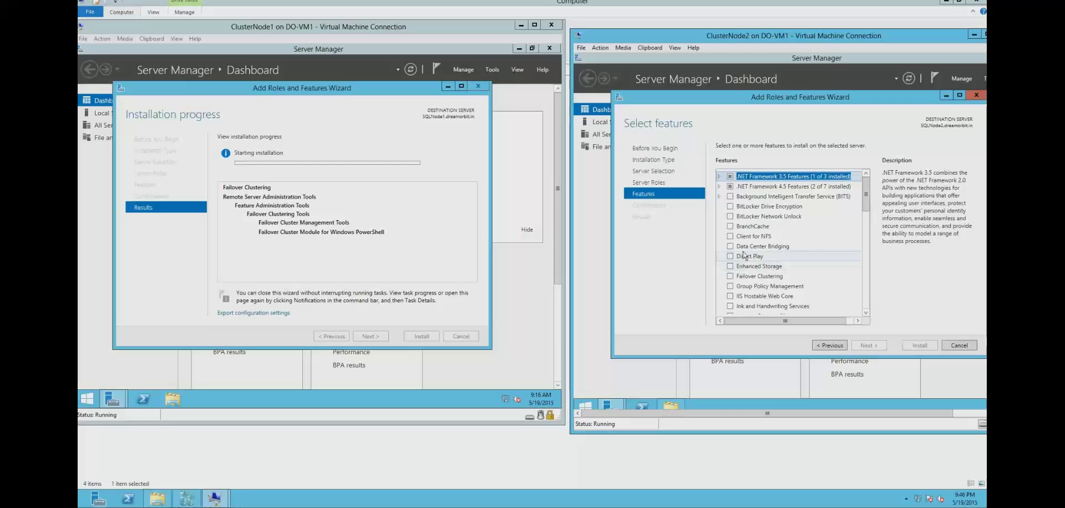
- Install Failover Clustering plus management tools on SQLNode2 with automatic restart allowed
click(730, 276)
click(820, 303)
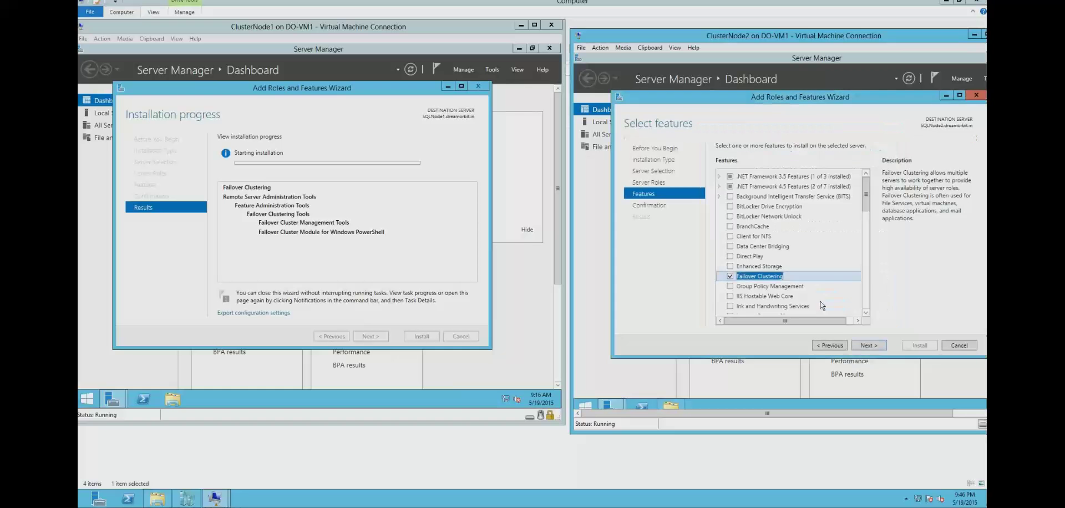
click(863, 345)
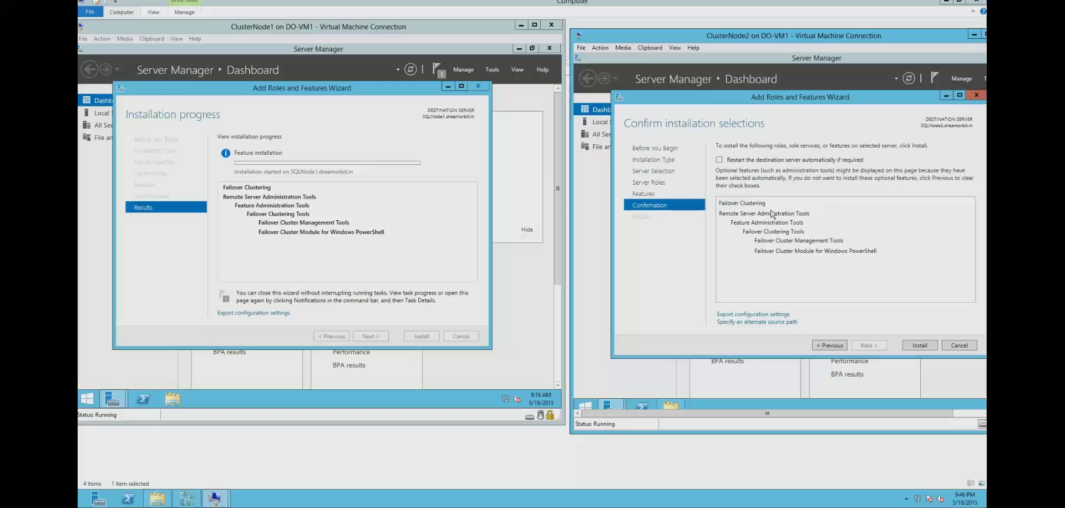
click(719, 160)
click(853, 263)
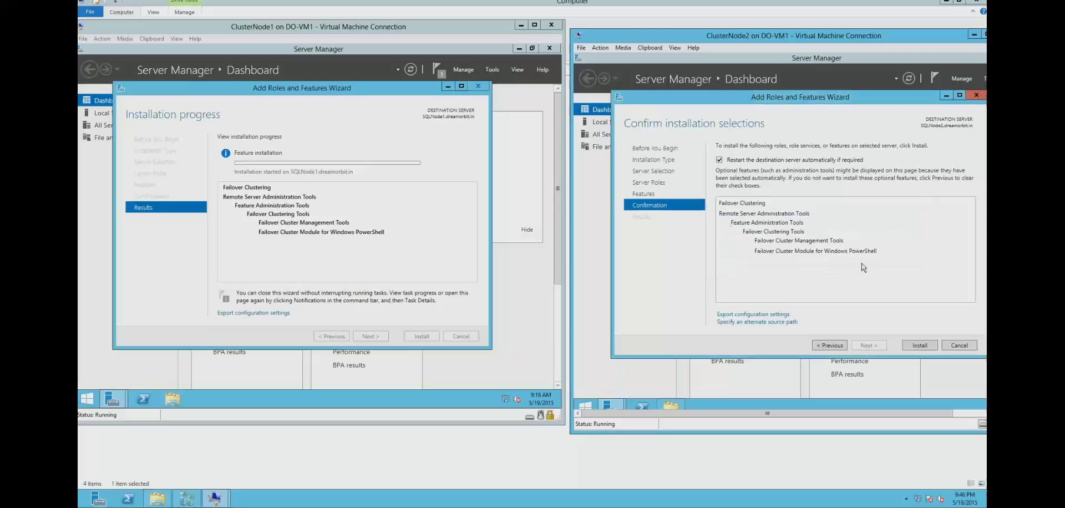
click(918, 345)
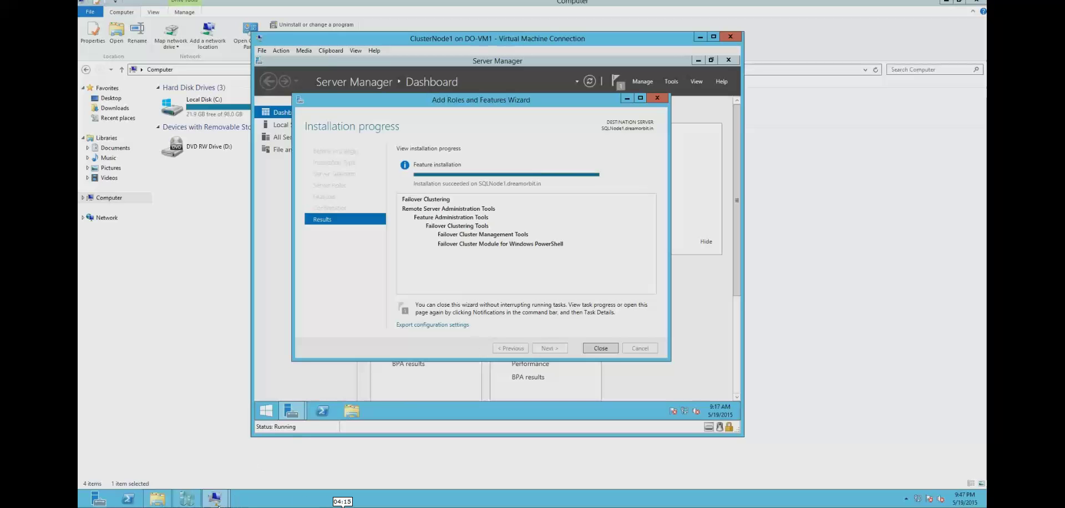
- Open This PC's system properties on ClusterNode1 to confirm SQLNode1 is in dreamorbit.in
mouse_move(217, 504)
click(293, 430)
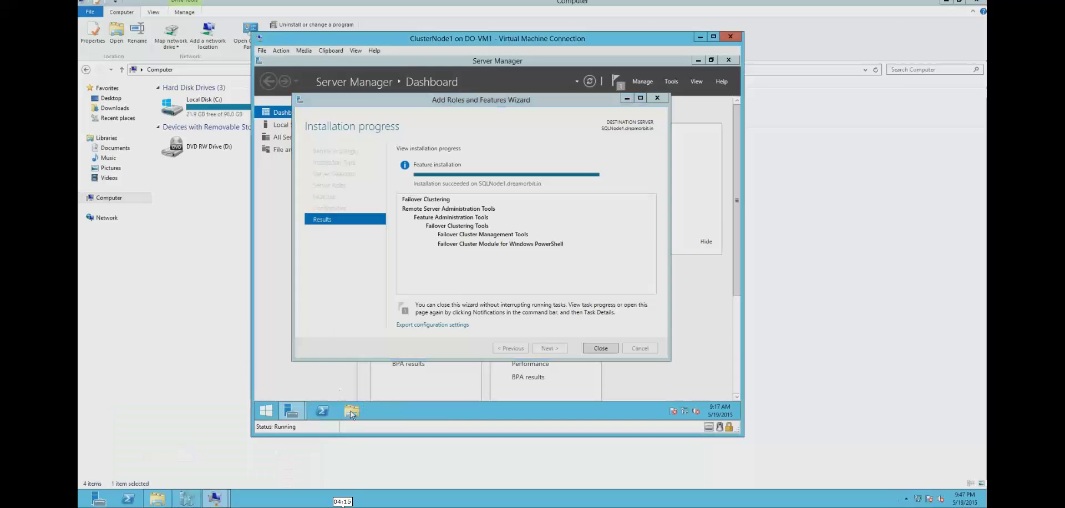
click(351, 411)
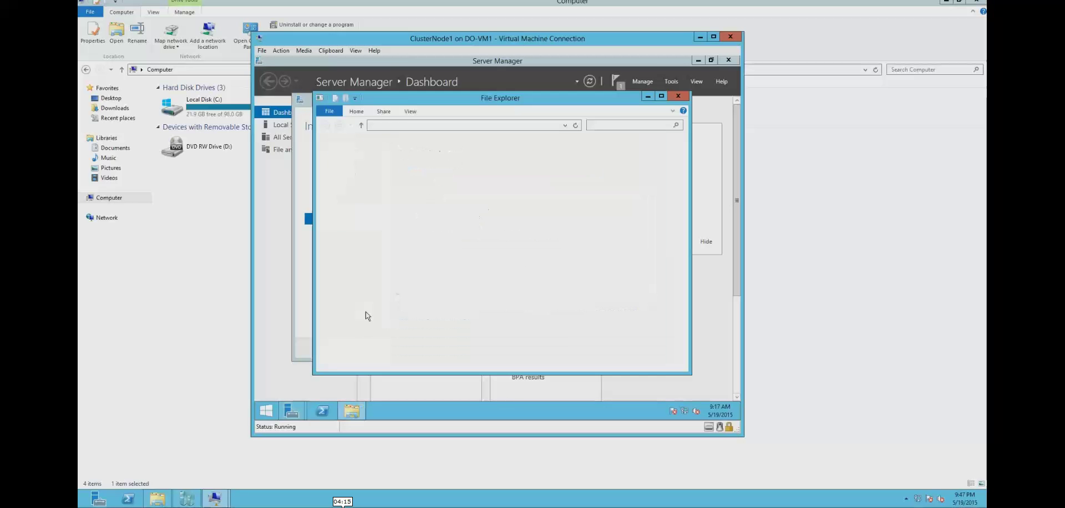
right_click(342, 194)
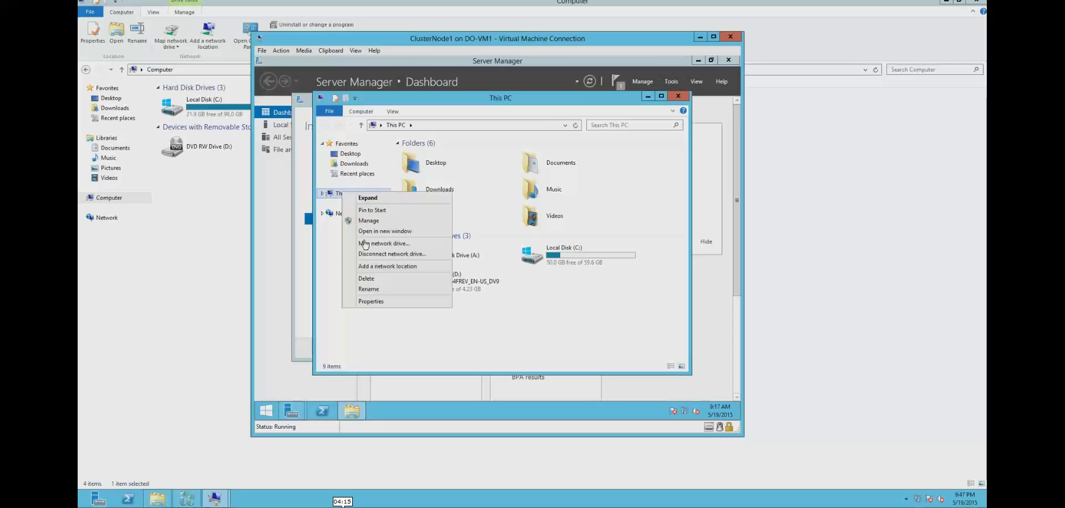
click(381, 302)
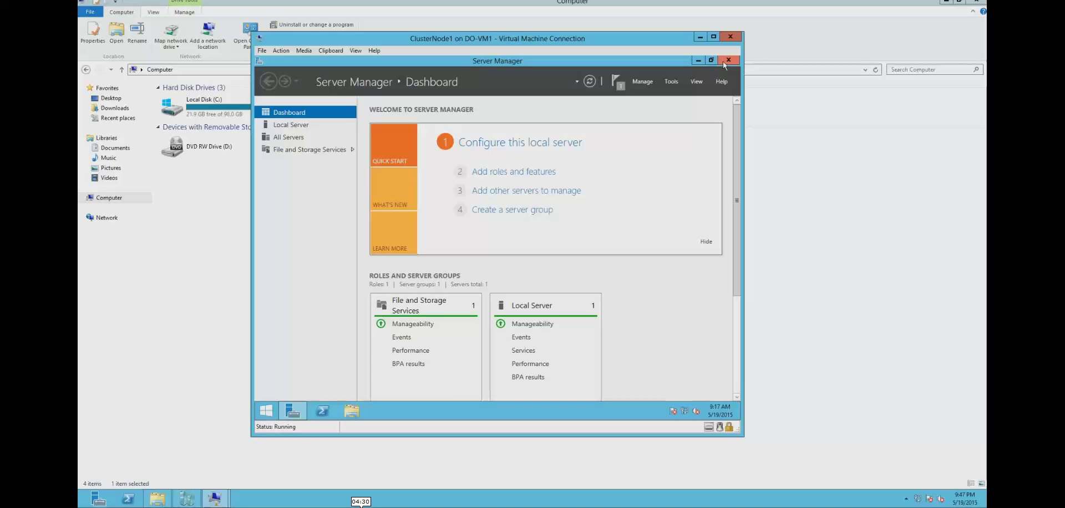
- Close Server Manager and launch Failover Cluster Manager by searching 'clus' from Start
click(723, 61)
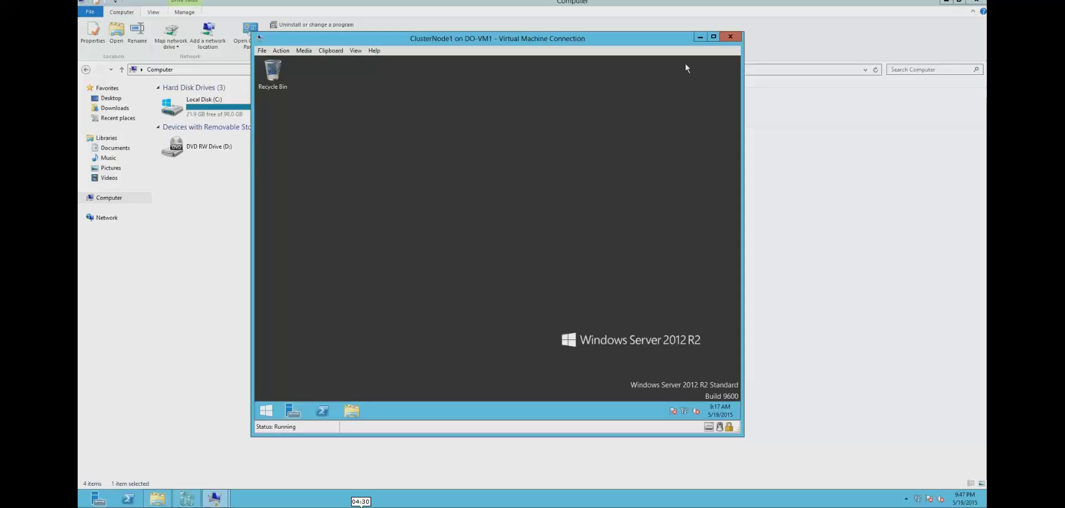
click(265, 411)
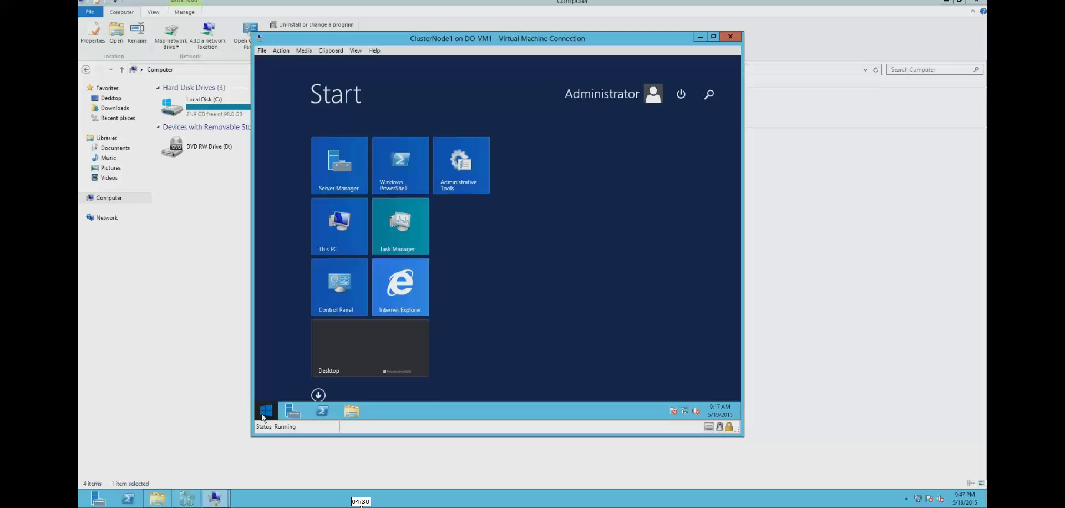
text(clust)
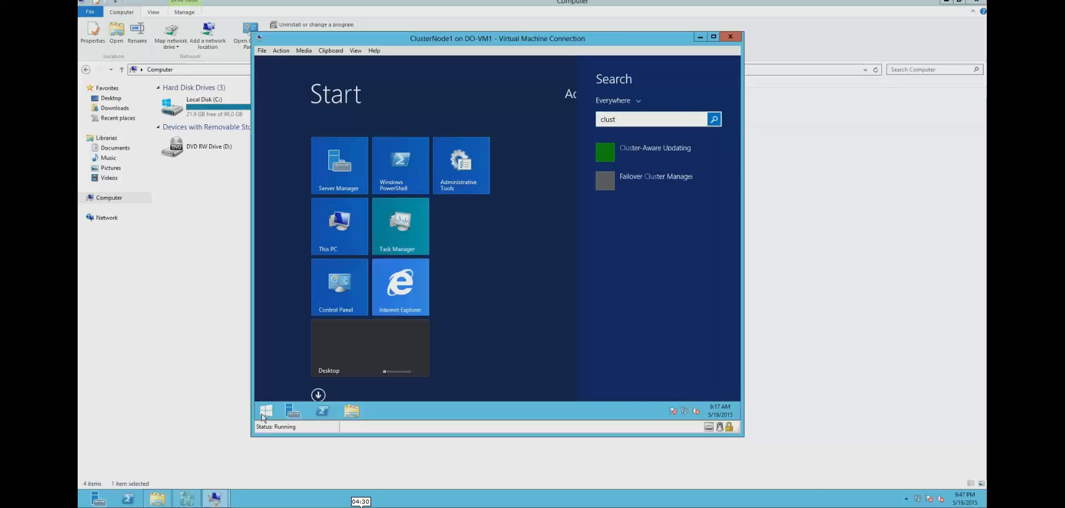
key(Down)
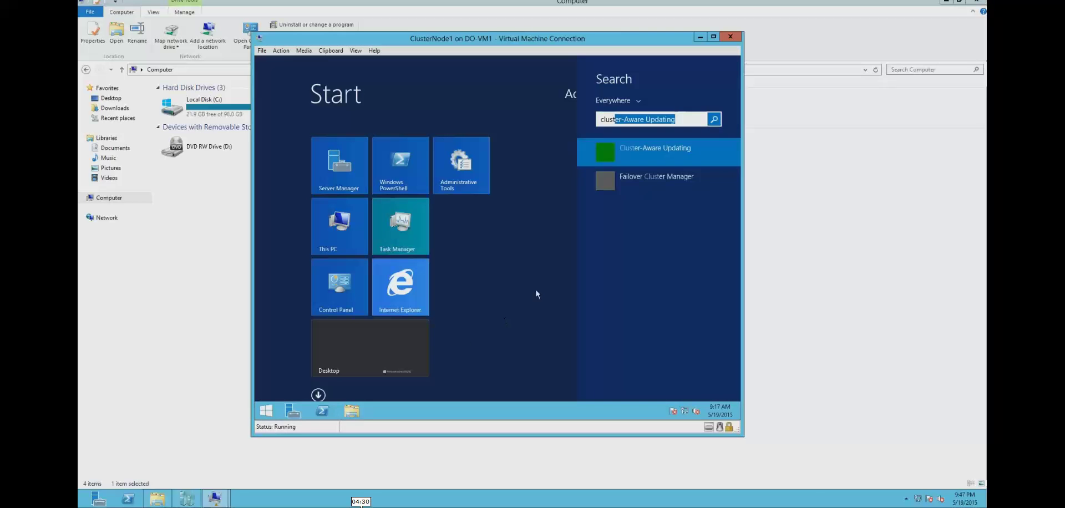
click(631, 179)
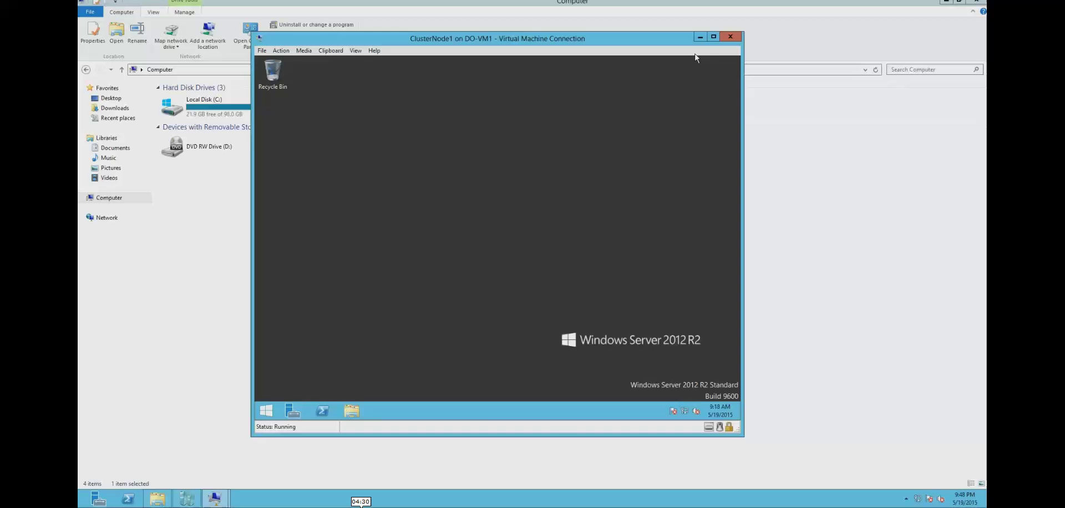
- Restore the ClusterNode1 console to a smaller centred window and open its Action menu
click(714, 38)
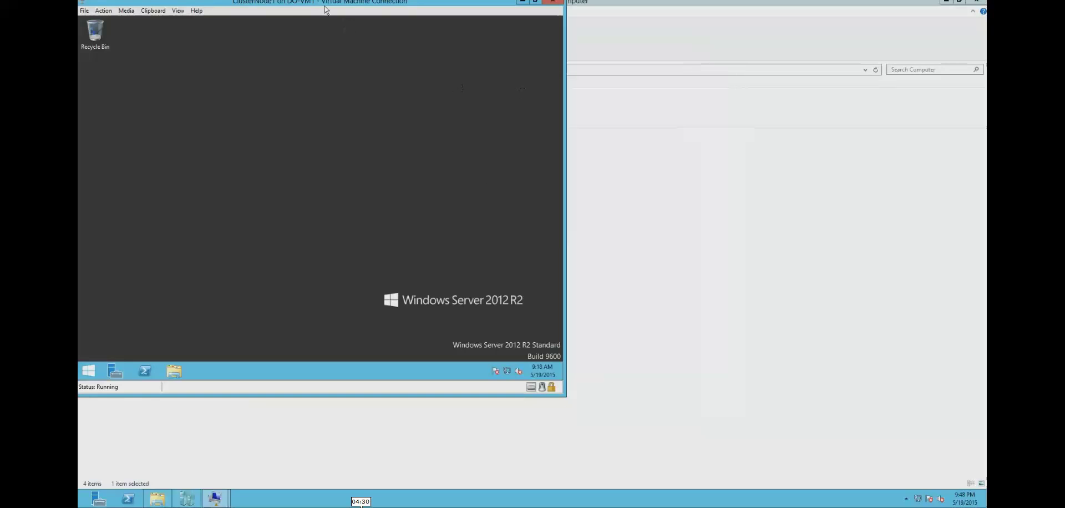
drag(323, 9, 507, 55)
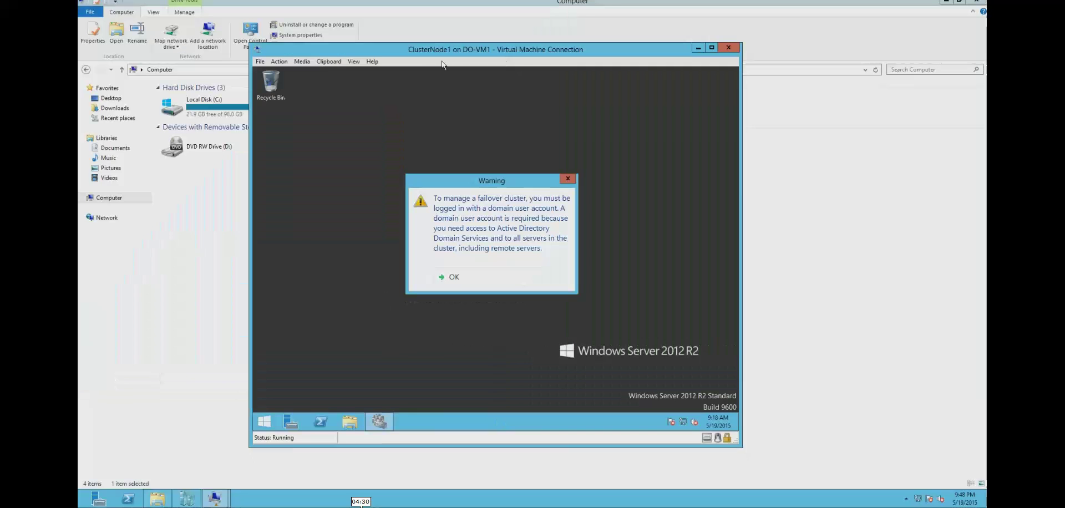
click(284, 65)
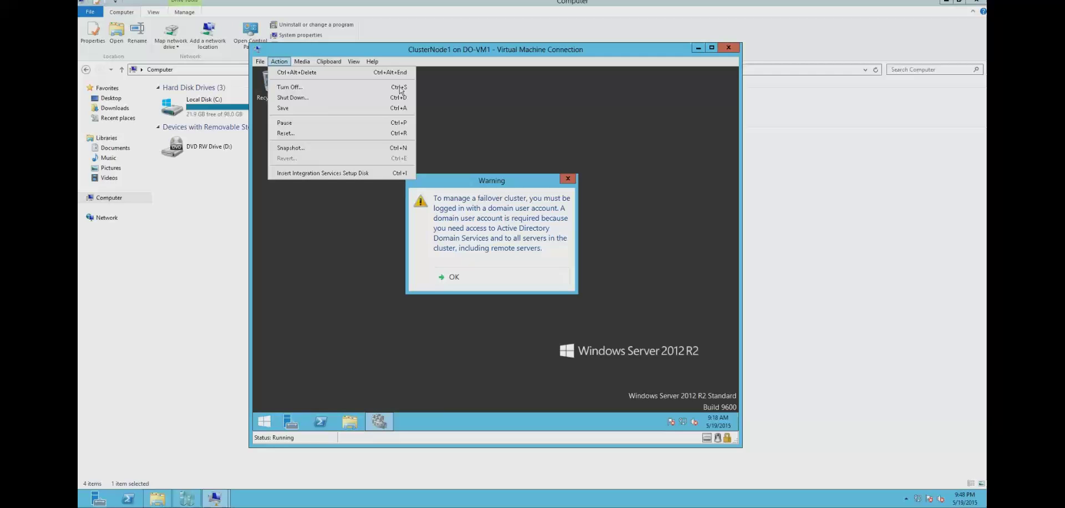
- Review the VM settings, dismiss the domain-account warning, and close Failover Cluster Manager
click(279, 61)
click(305, 61)
mouse_move(270, 62)
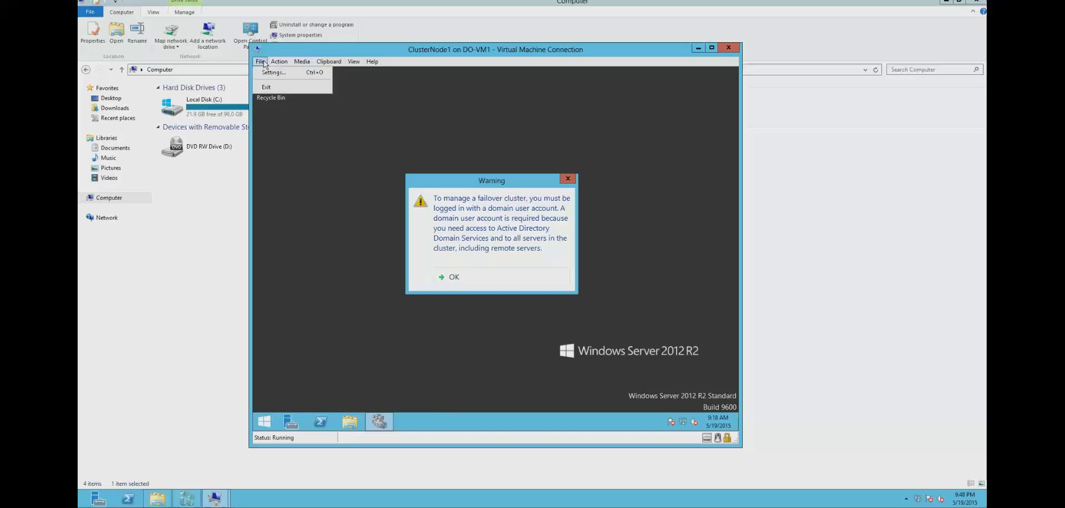
click(280, 72)
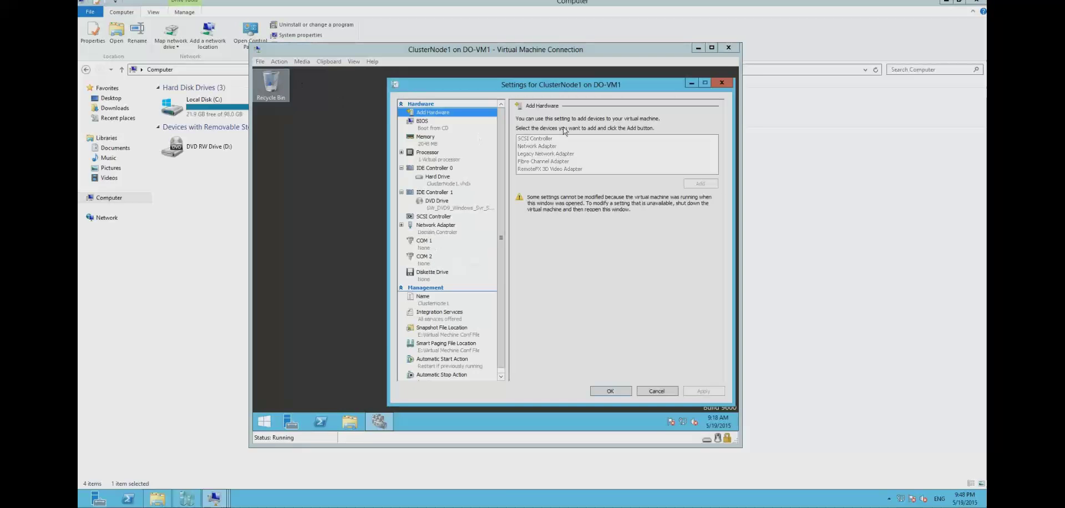
click(715, 84)
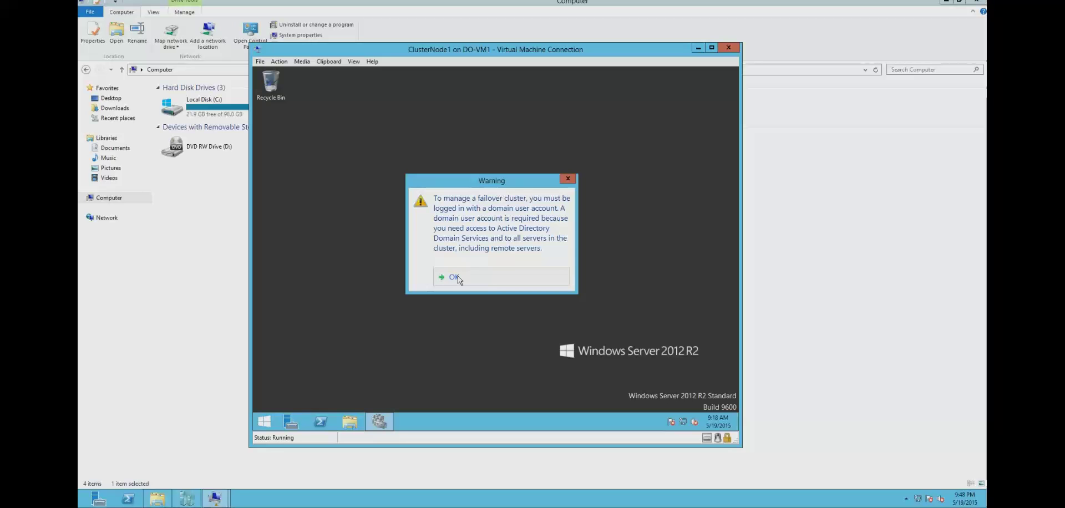
click(454, 276)
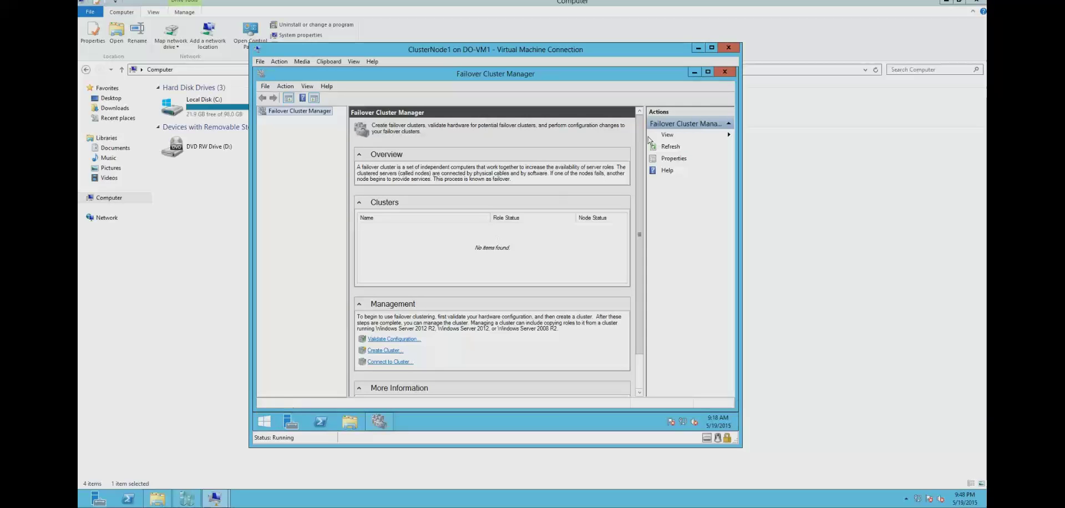
click(725, 72)
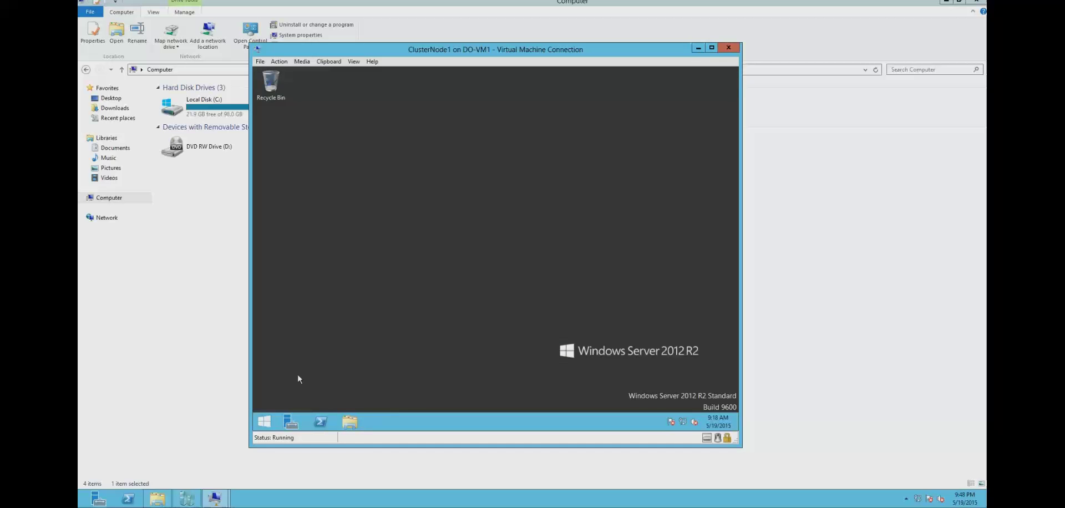
- Sign out ClusterNode1's local Administrator and choose to sign in as another user
click(264, 421)
click(655, 117)
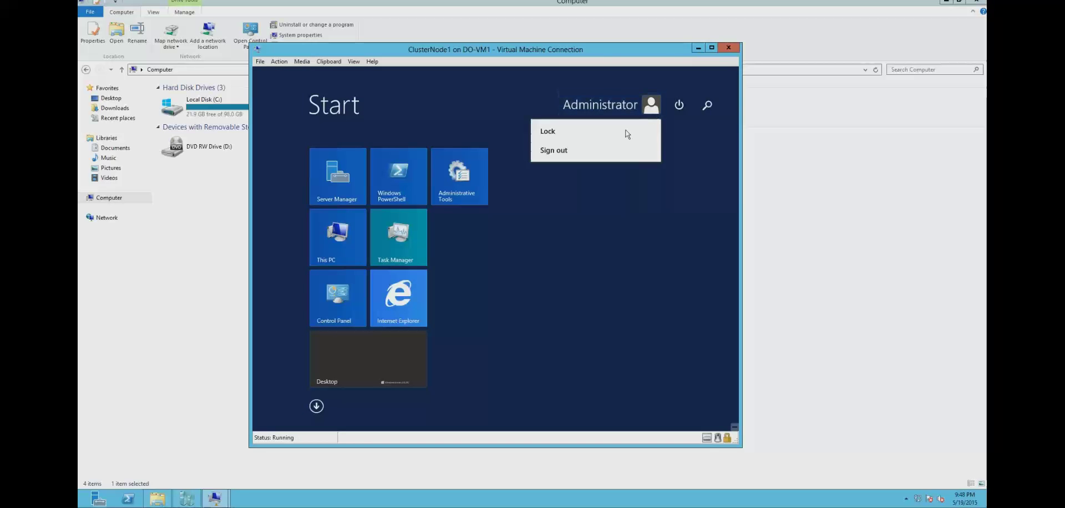
click(583, 155)
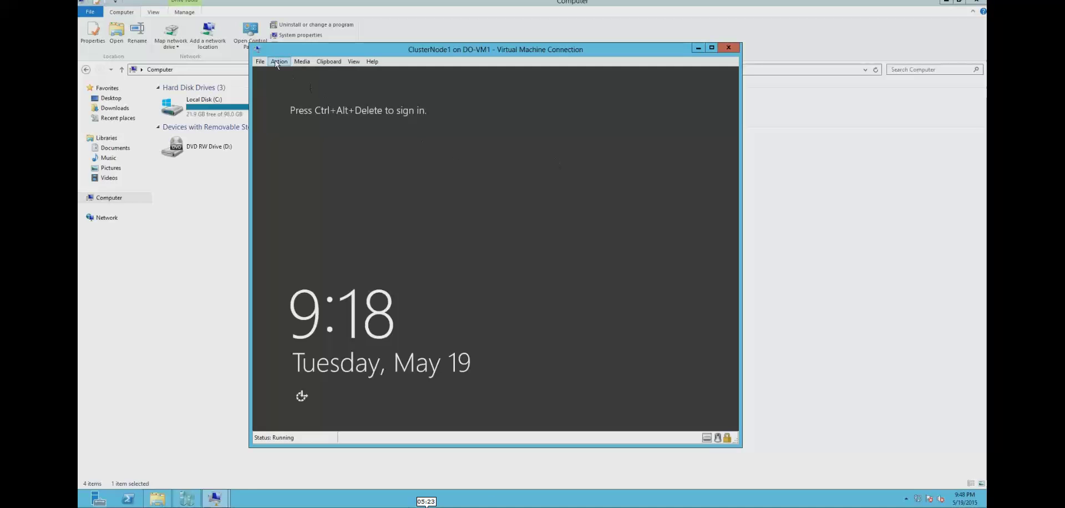
click(279, 62)
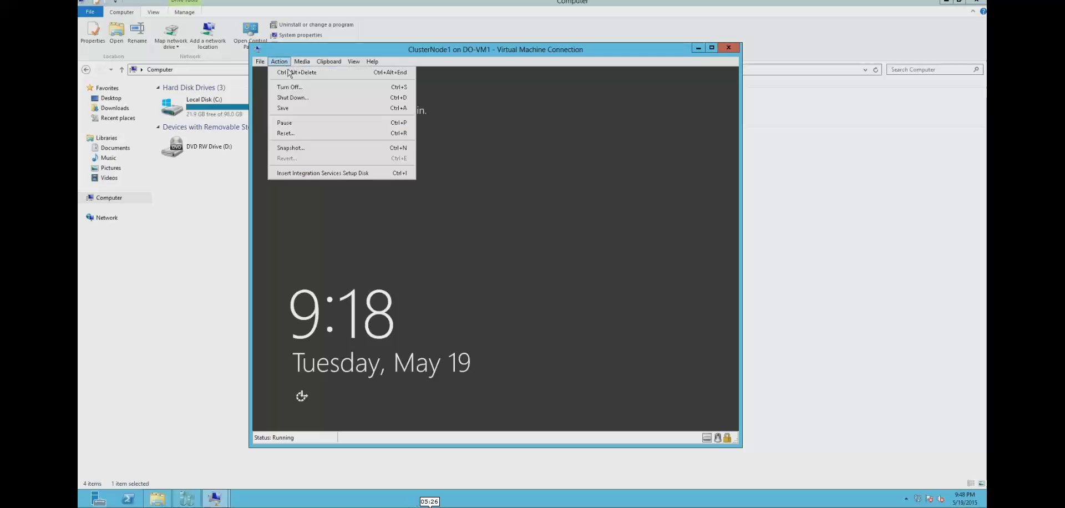
click(295, 72)
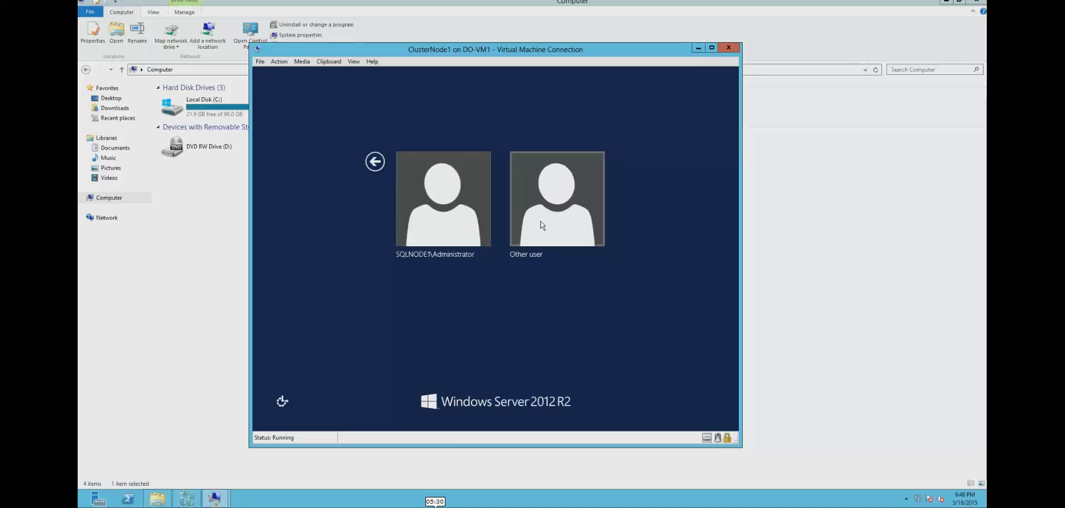
click(542, 222)
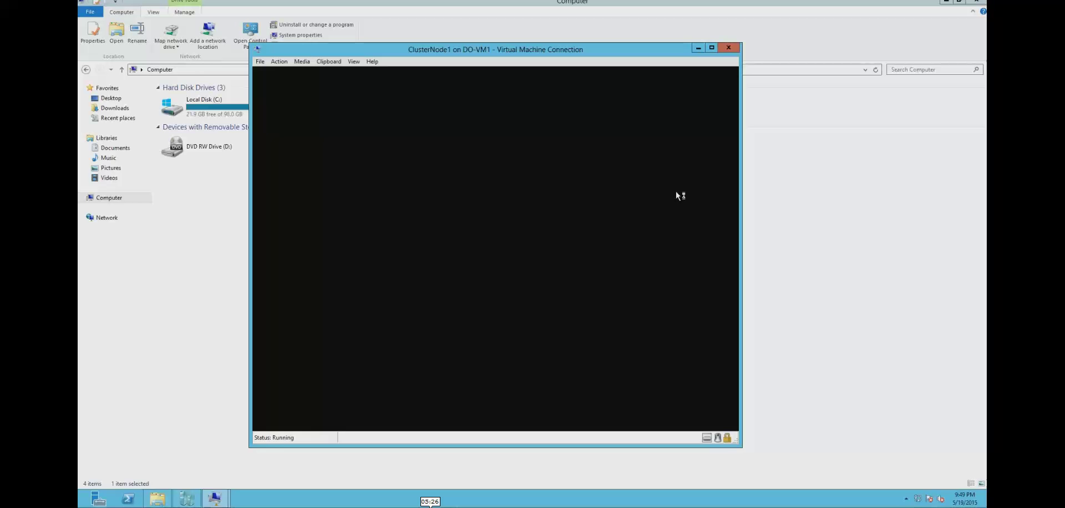
- On ClusterNode2, close the finished installation wizard, File Explorer and Server Manager
mouse_move(222, 503)
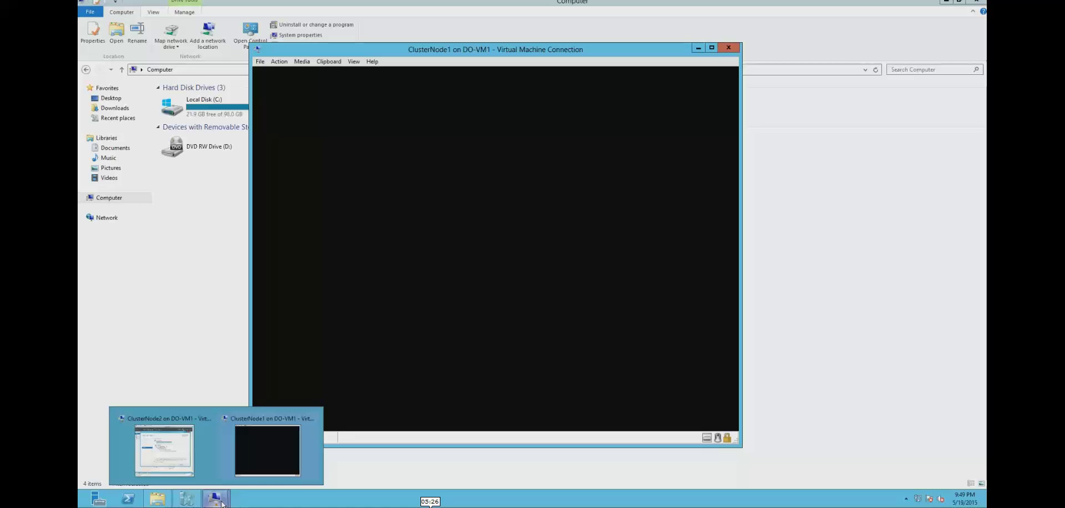
click(198, 462)
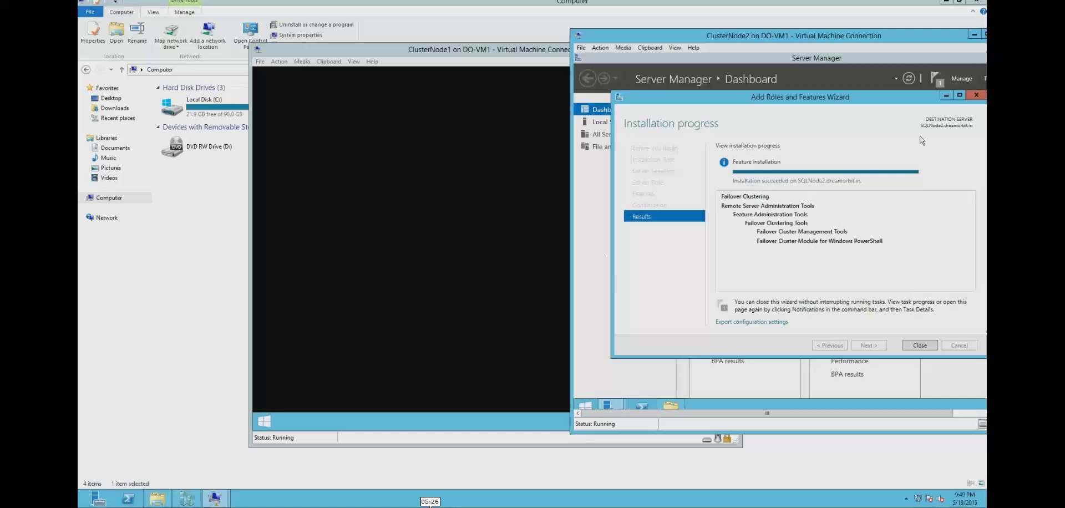
click(919, 345)
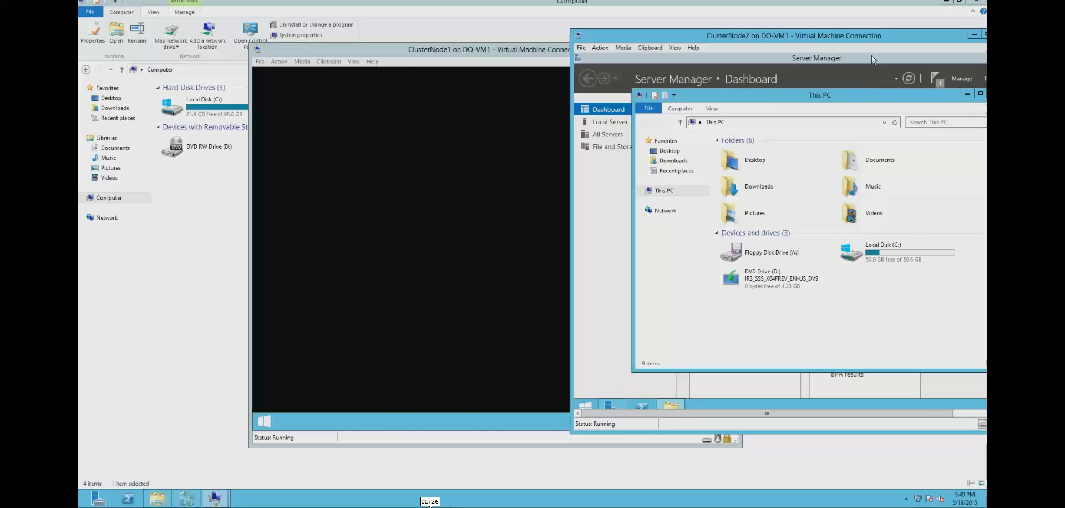
drag(878, 42, 697, 54)
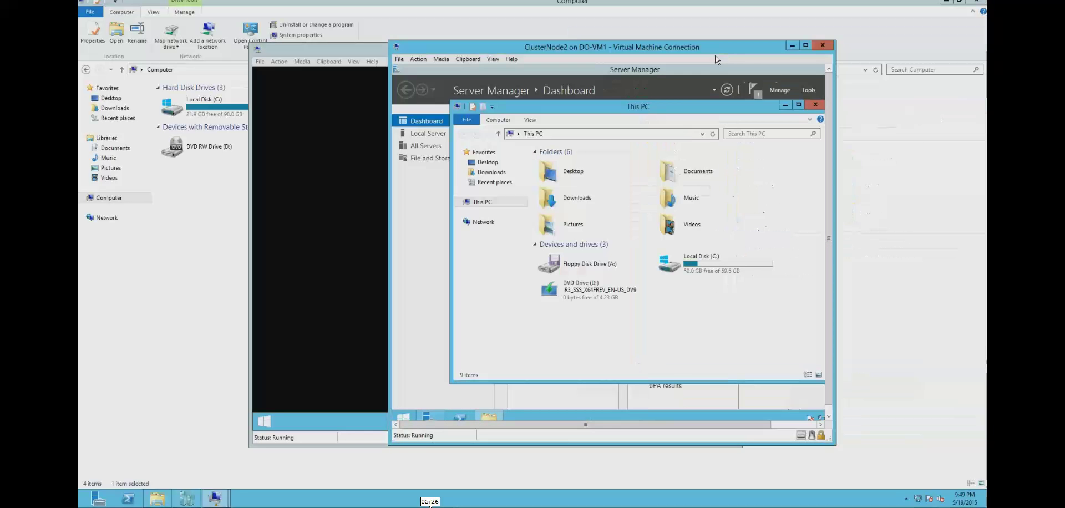
click(823, 102)
click(805, 44)
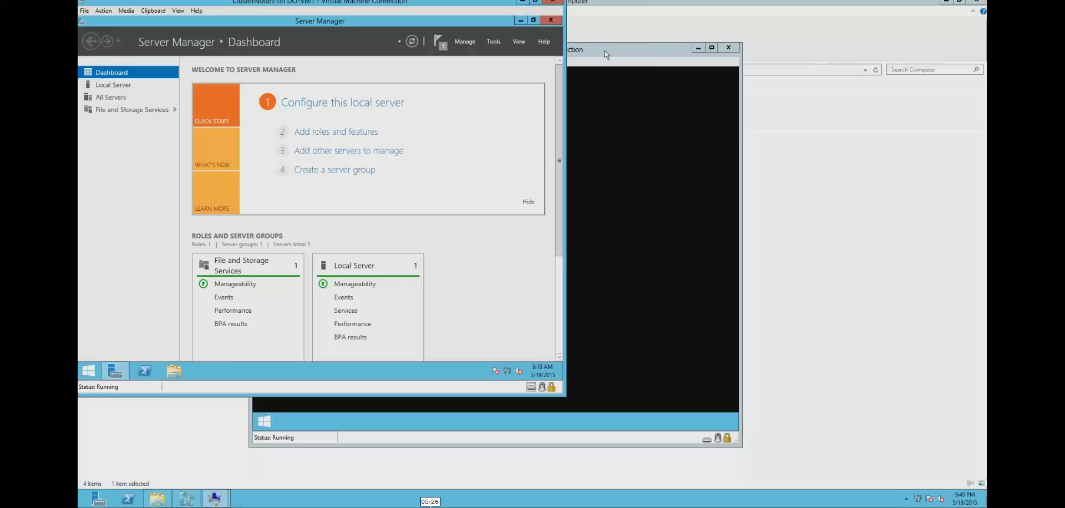
click(551, 22)
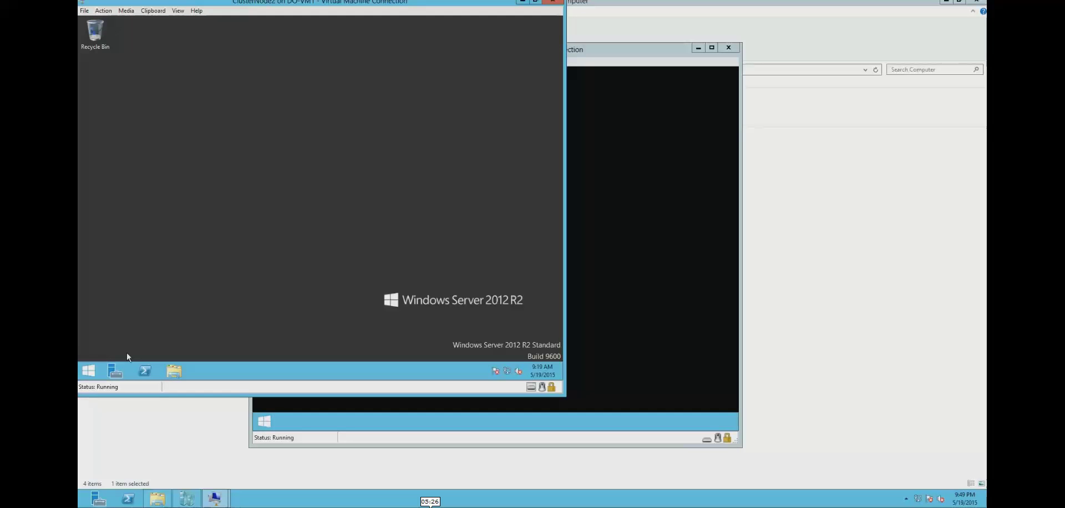
- Sign out of ClusterNode2 and move its window out of the way
click(88, 371)
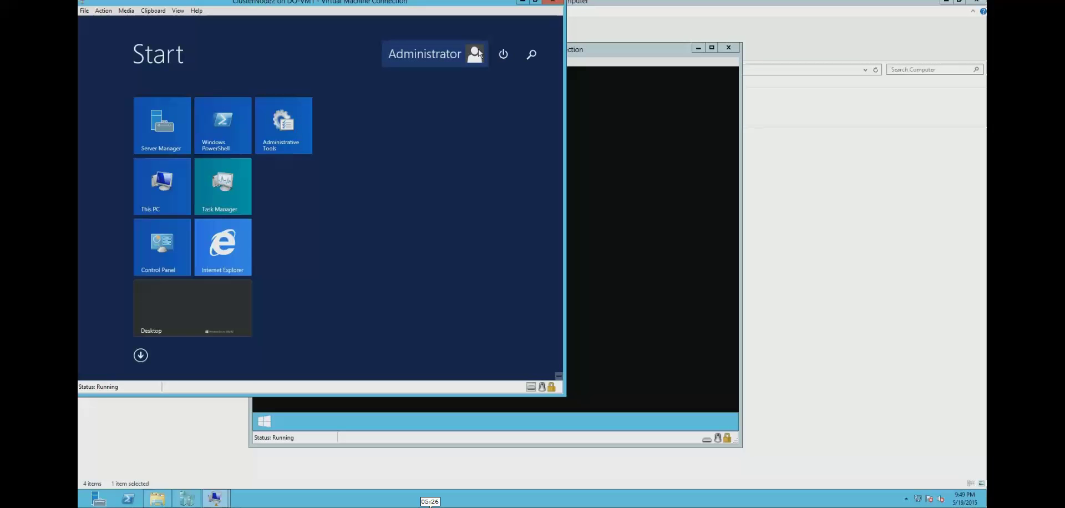
click(477, 54)
click(413, 97)
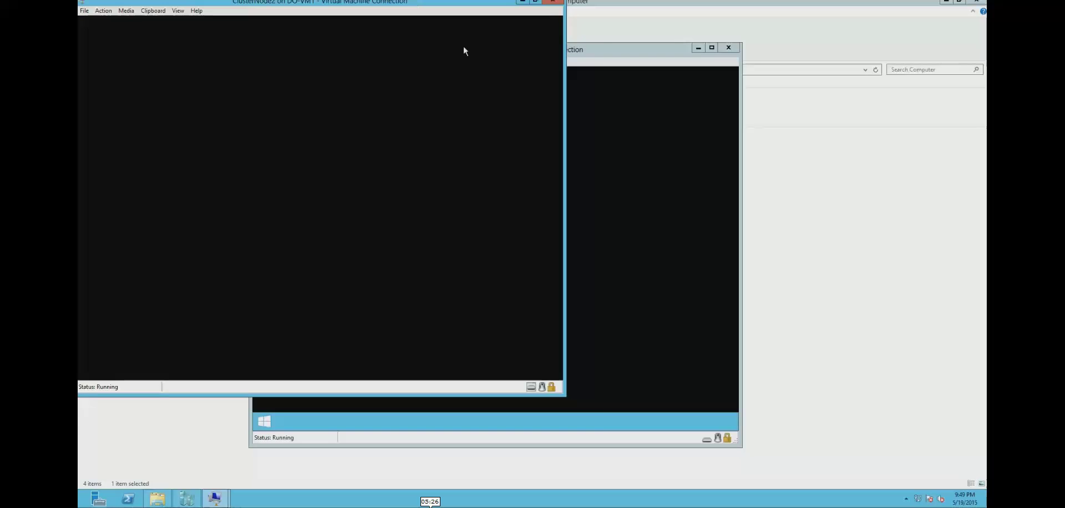
drag(465, 2, 823, 82)
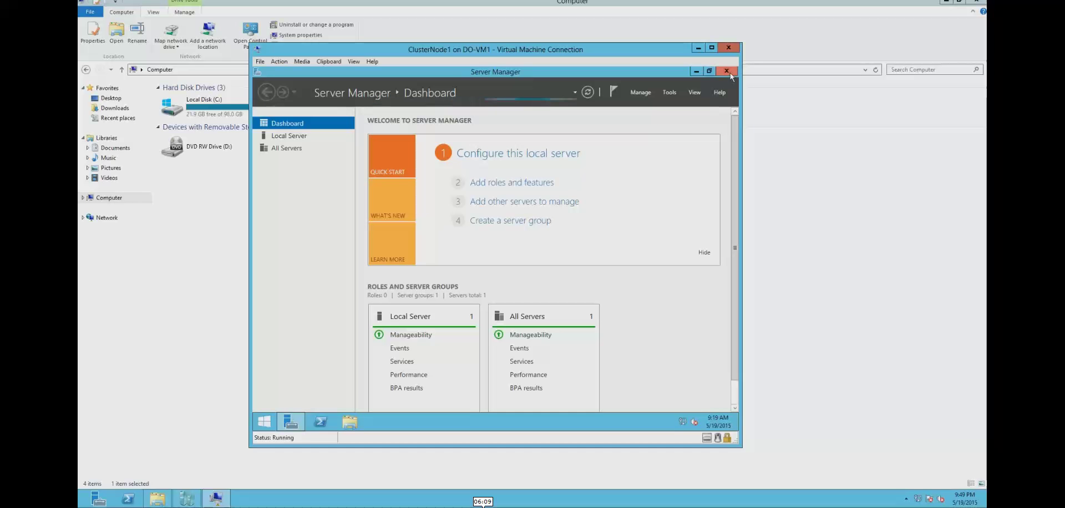
- Launch Failover Cluster Manager on ClusterNode1, dismiss the Server Manager prompt, and open Validate Configuration
click(264, 423)
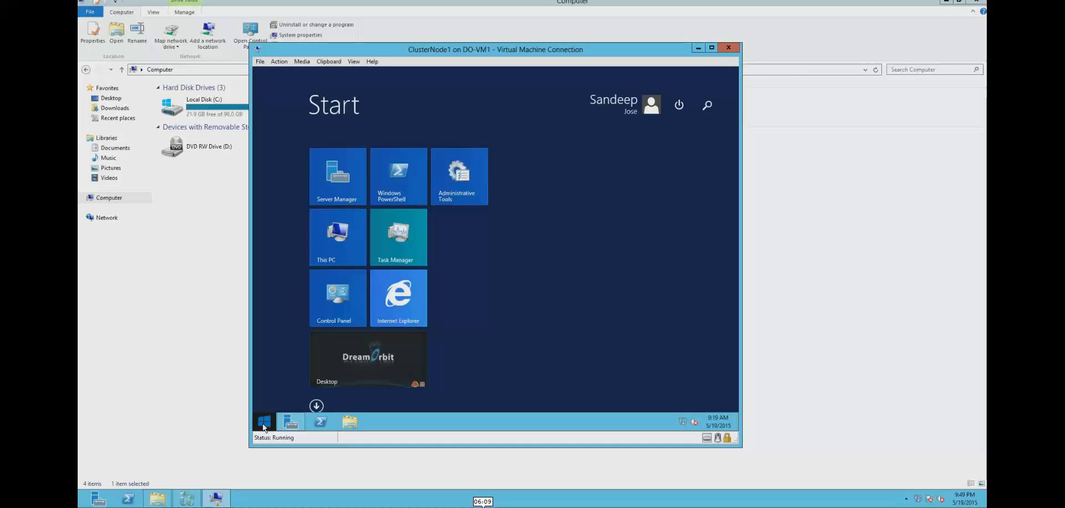
text(cluster-Aware Updating)
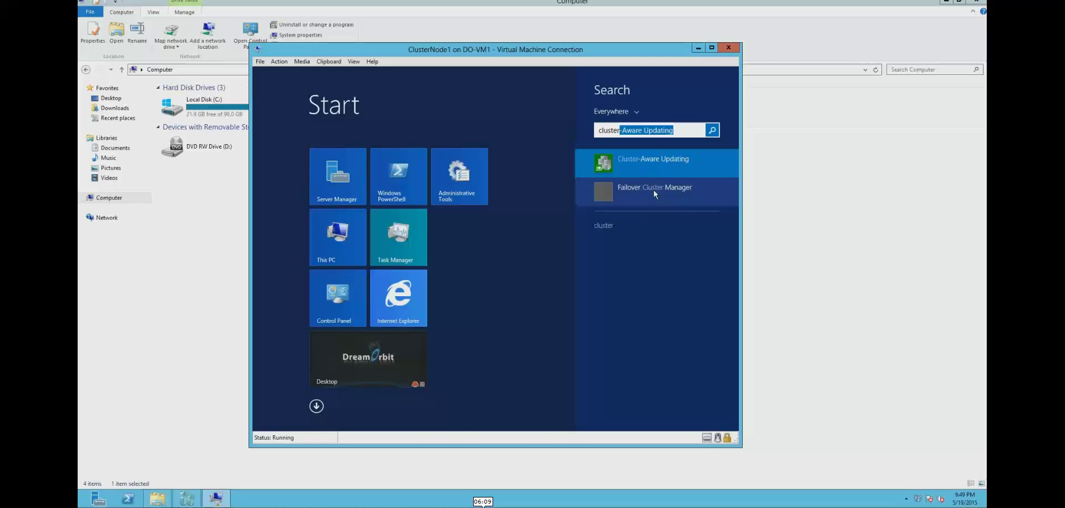
click(653, 190)
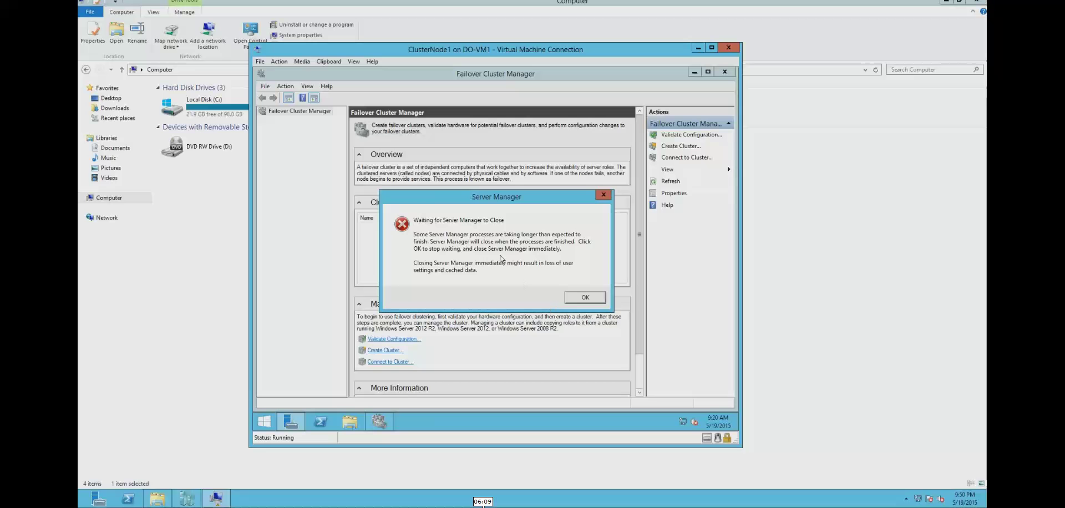
click(585, 297)
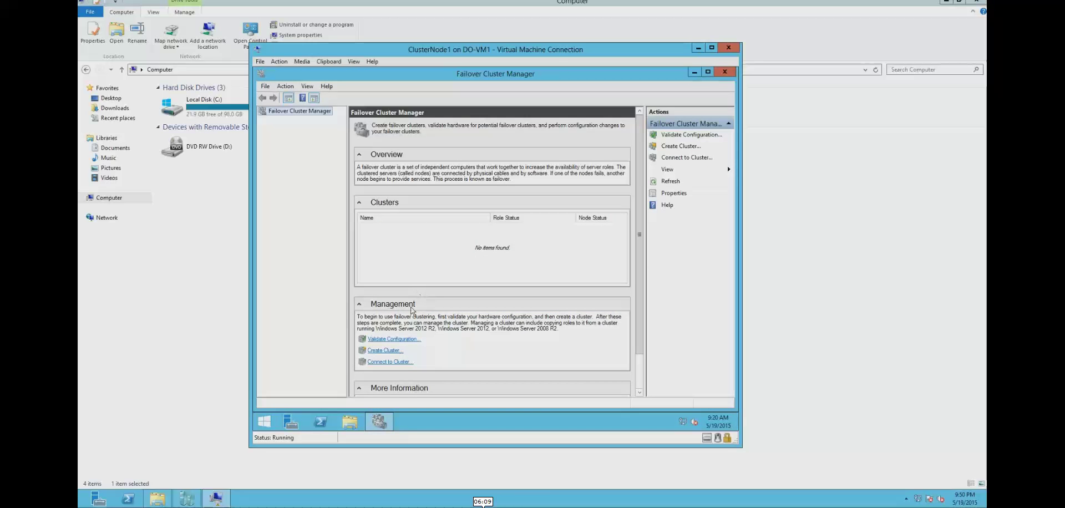
click(397, 339)
click(393, 339)
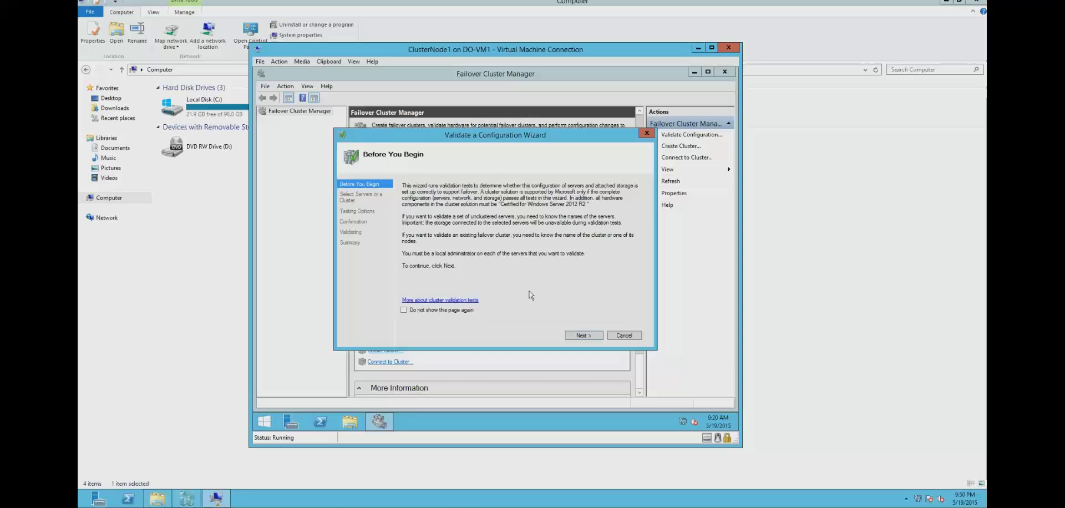
- Advance the validation wizard to server selection and check the computer name in This PC's system properties
click(580, 336)
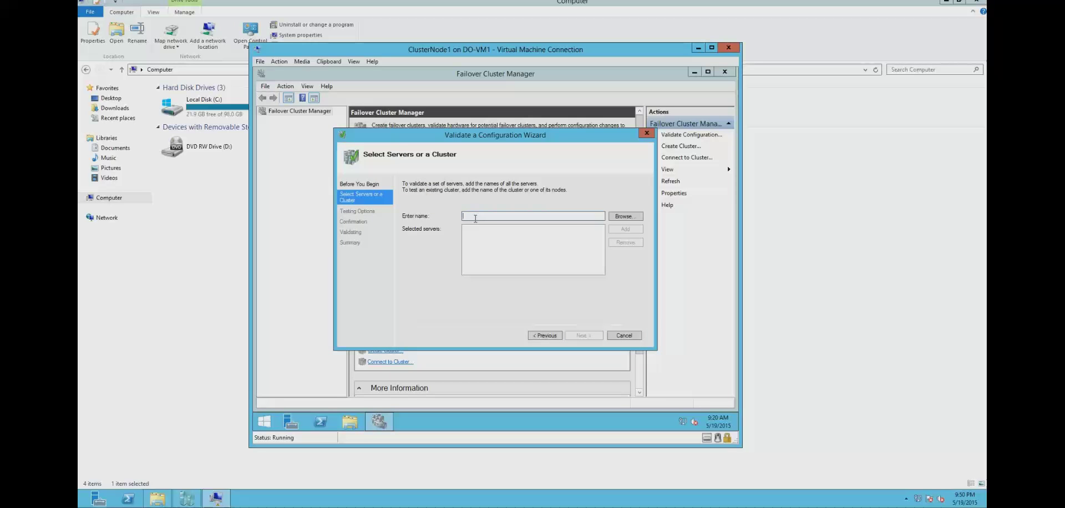
click(350, 423)
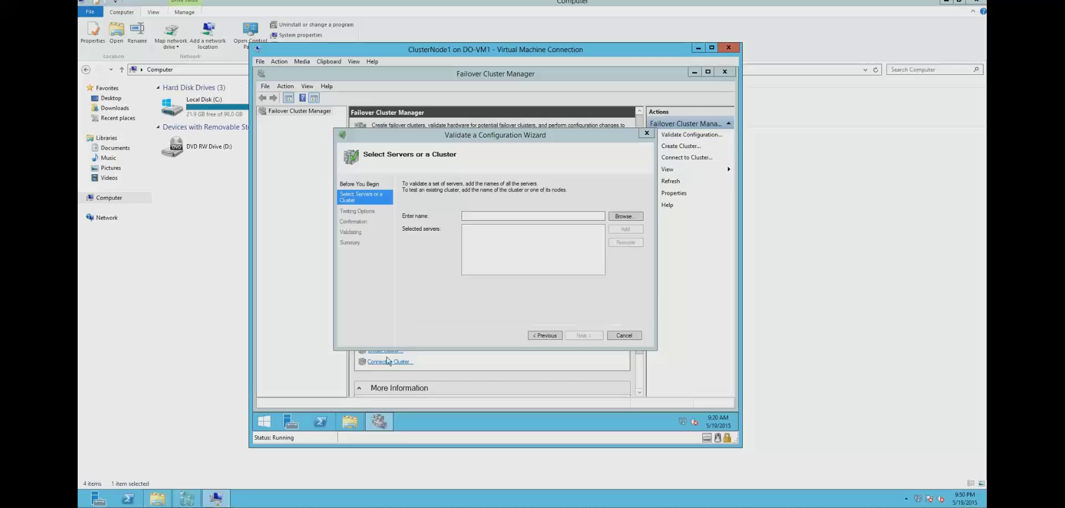
key(super+e)
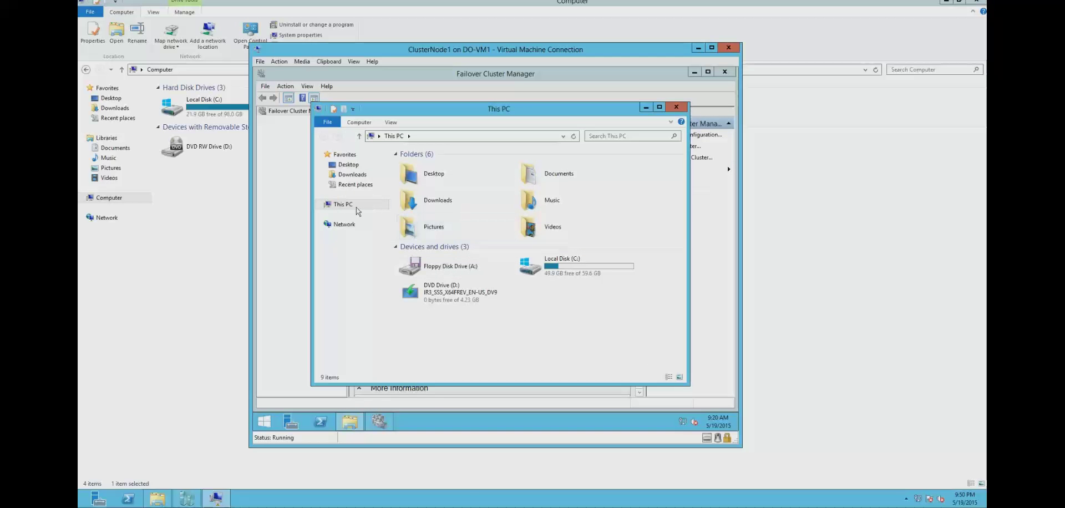
right_click(348, 207)
click(375, 310)
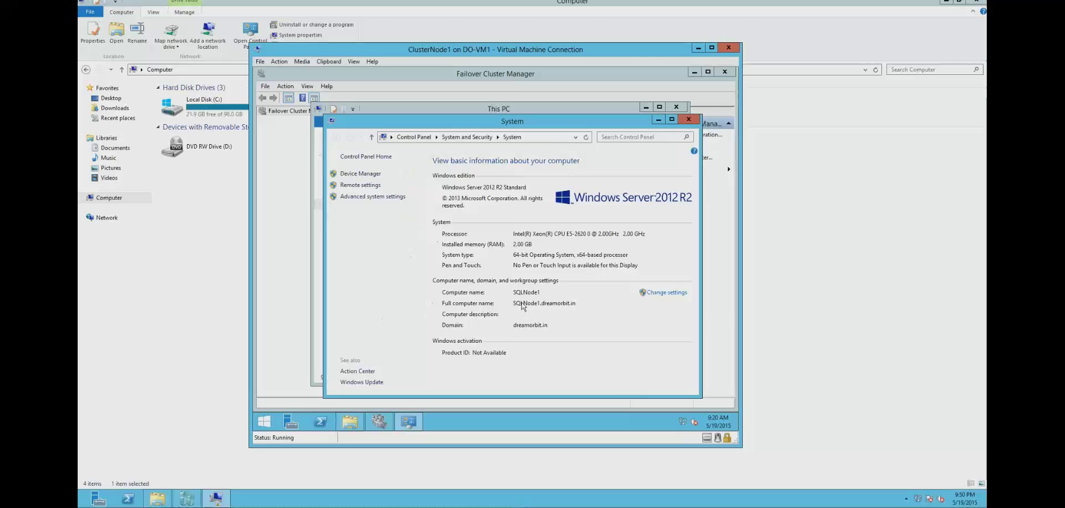
click(687, 119)
click(678, 108)
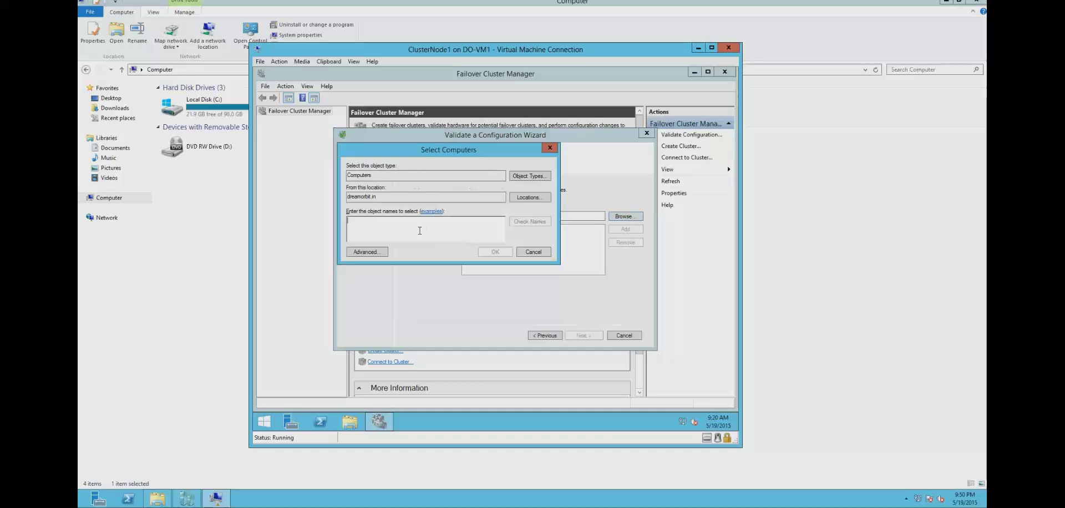
- Look up 'SQL' computers, add SQLNODE1 and SQLNODE2 as servers to validate, and continue
text(SQl)
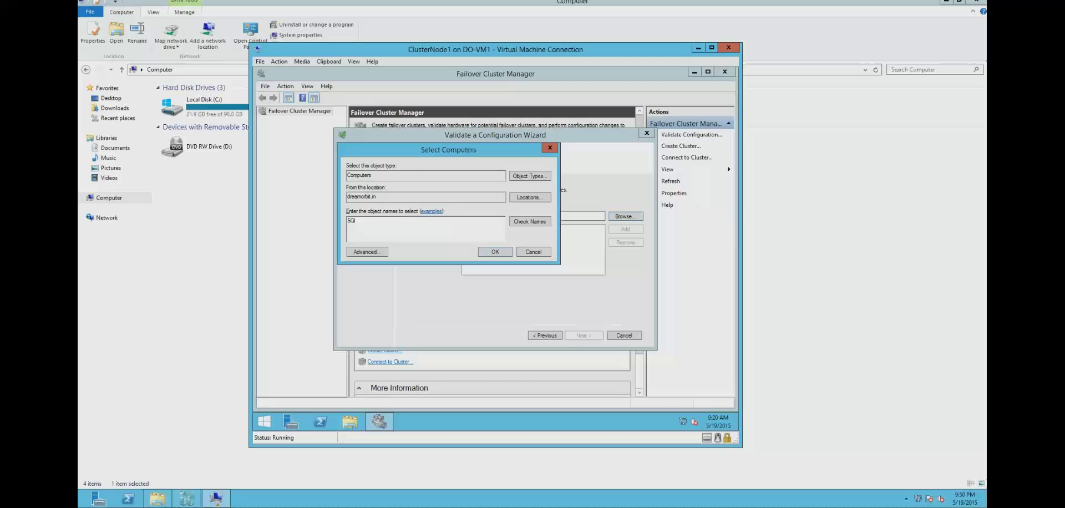
key(Return)
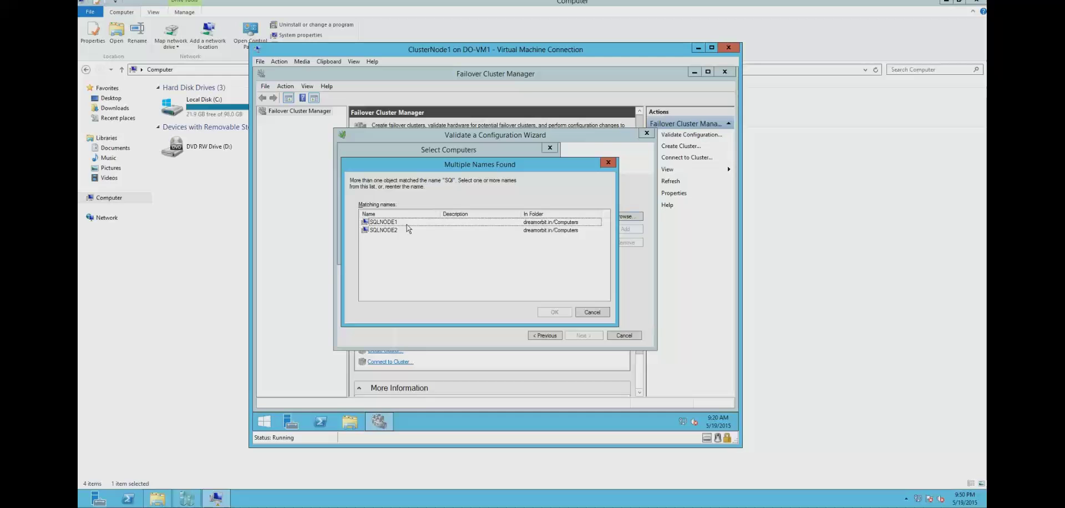
click(407, 224)
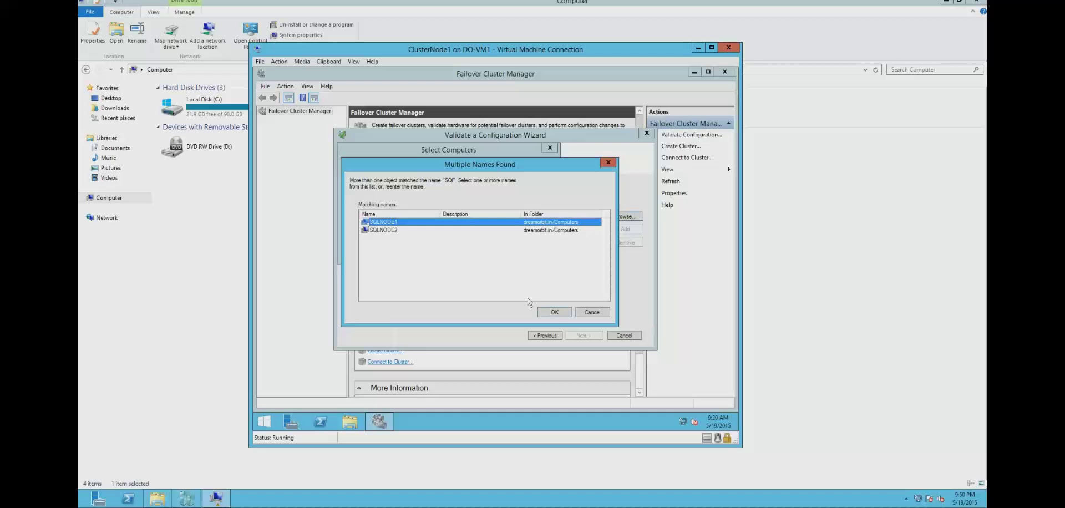
shift+click(391, 229)
click(553, 312)
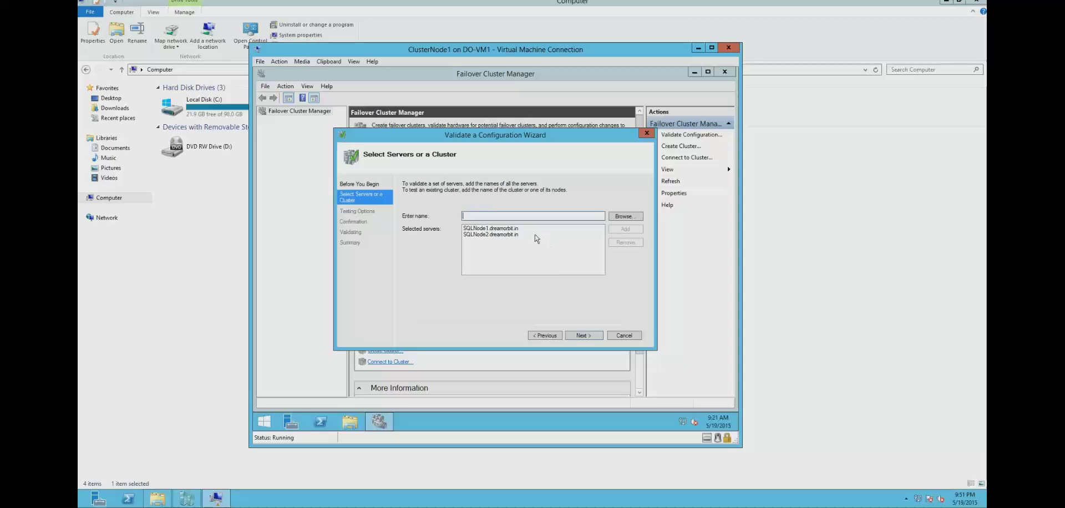
click(581, 336)
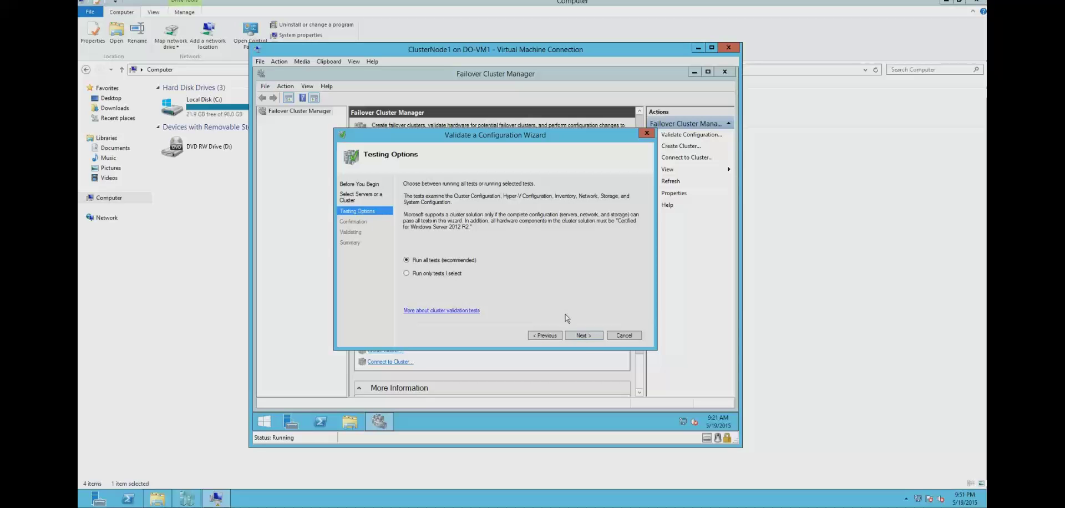
- Keep Run all tests, review the Confirmation list, and start validating SQLNode1 and SQLNode2
click(591, 337)
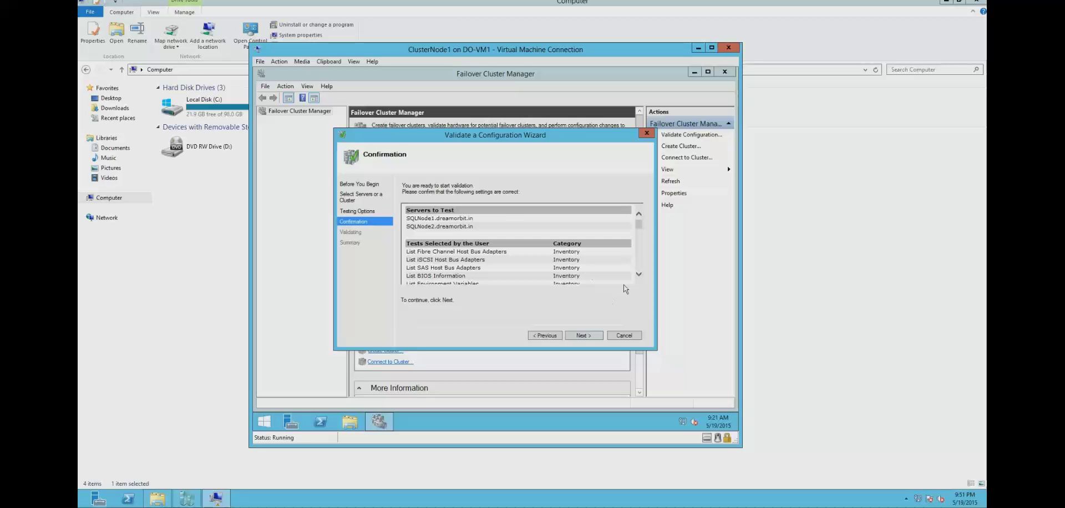
scroll(640, 276, down, 5)
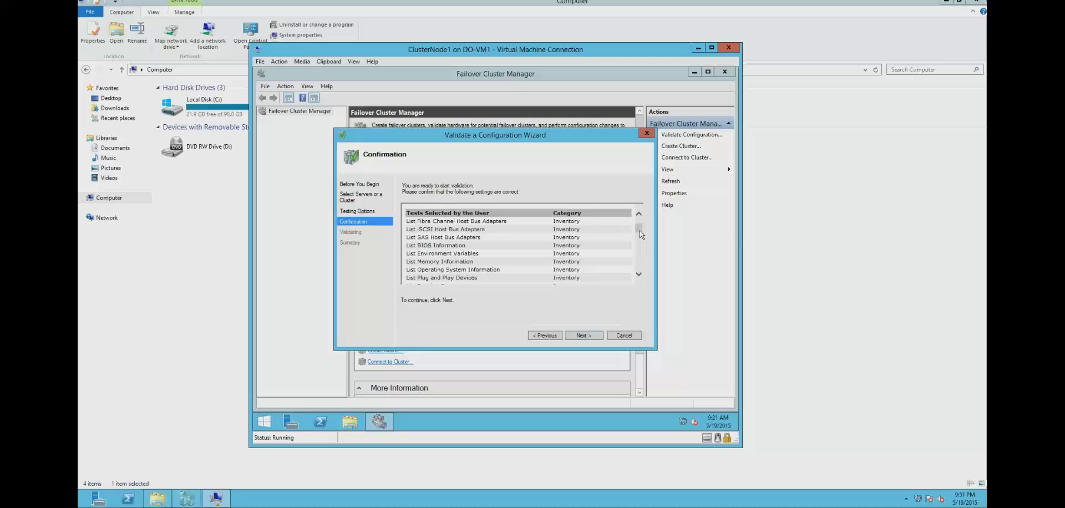
scroll(640, 277, down, 5)
scroll(641, 274, up, 10)
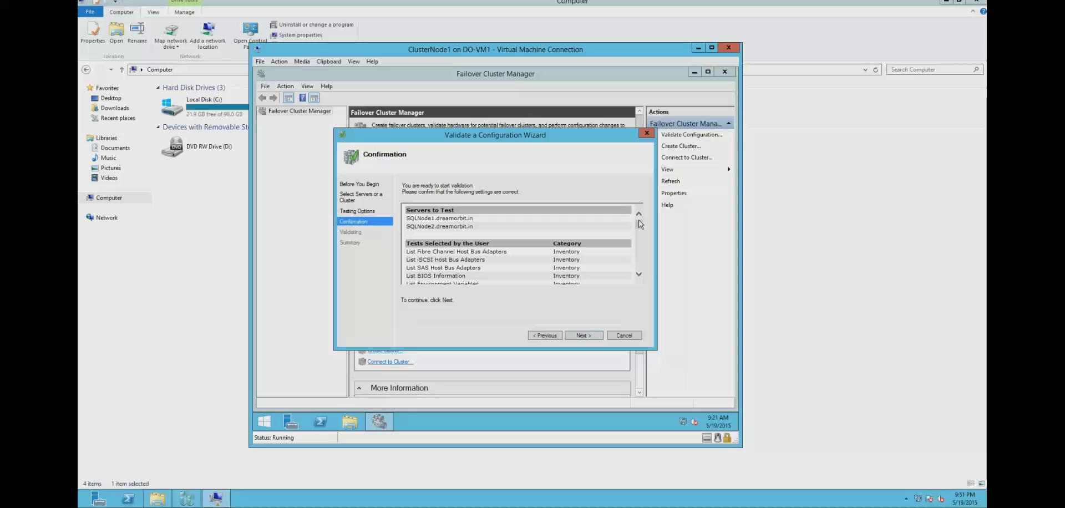
click(589, 333)
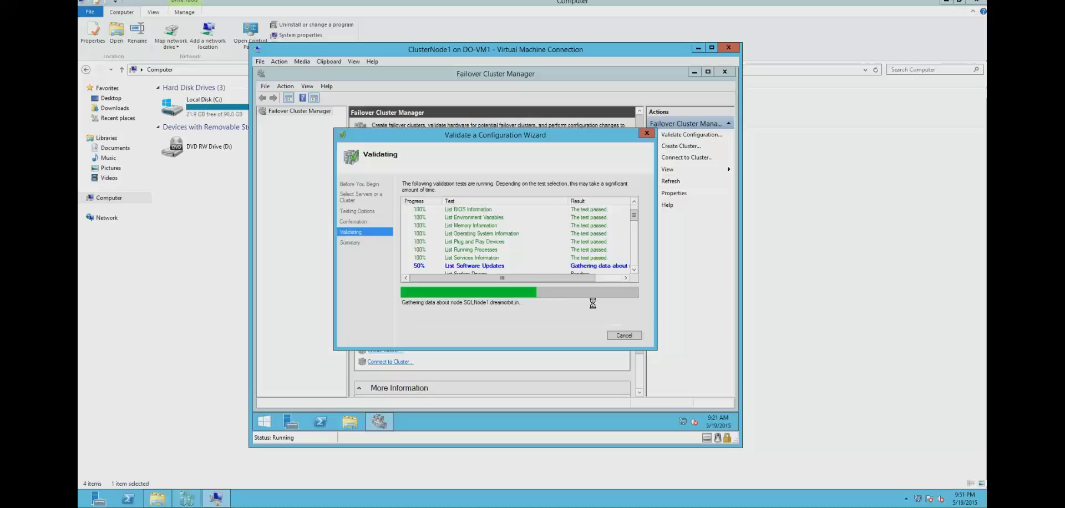
- Scroll through the validation results list while the tests run until the Summary page appears
click(634, 269)
click(634, 269)
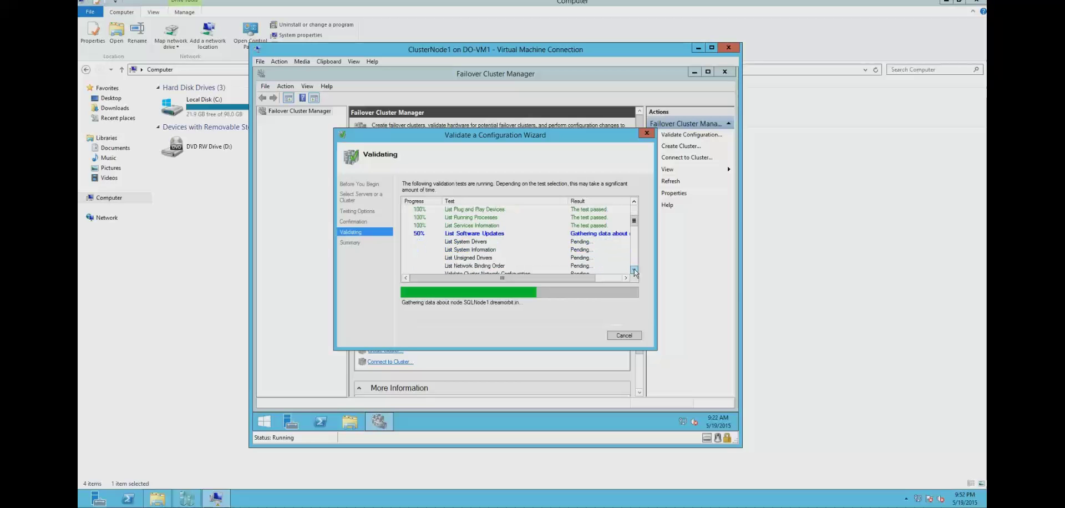
click(634, 270)
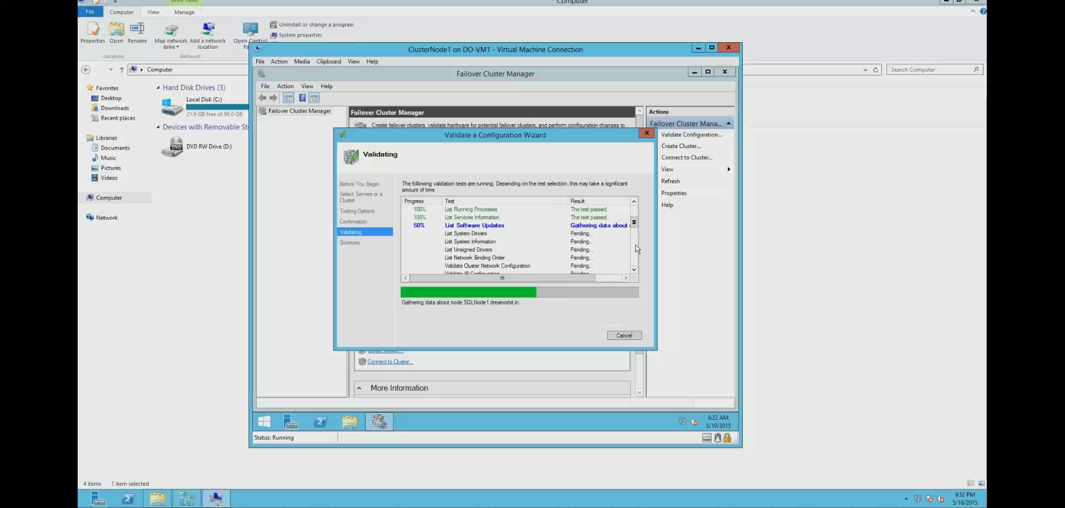
click(634, 270)
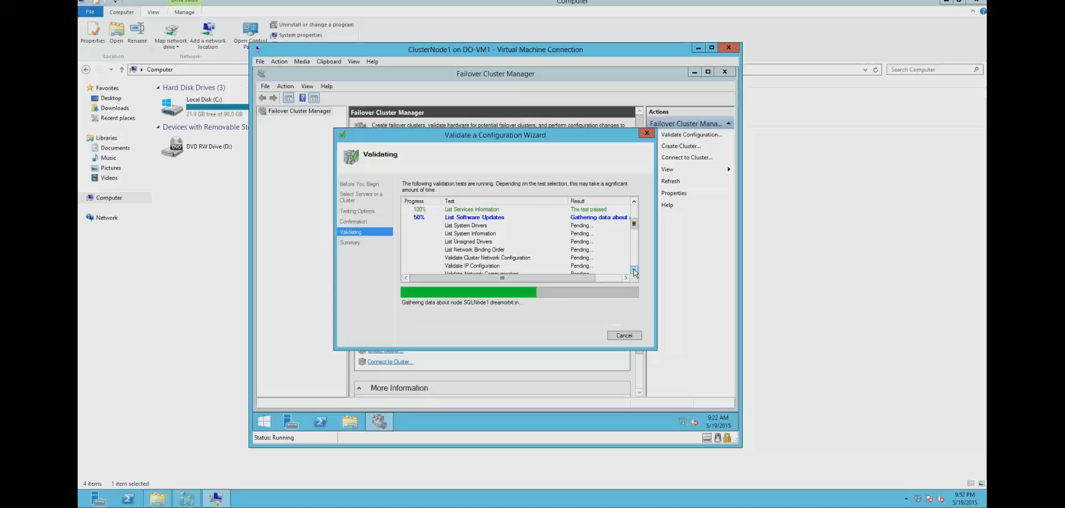
drag(635, 228, 635, 227)
click(635, 270)
click(635, 271)
click(635, 270)
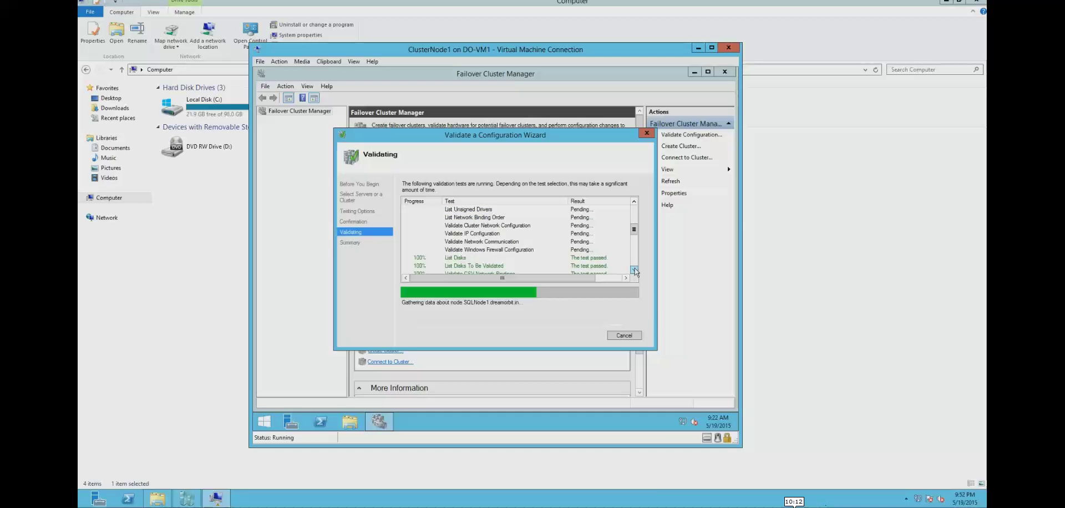
click(636, 258)
click(636, 258)
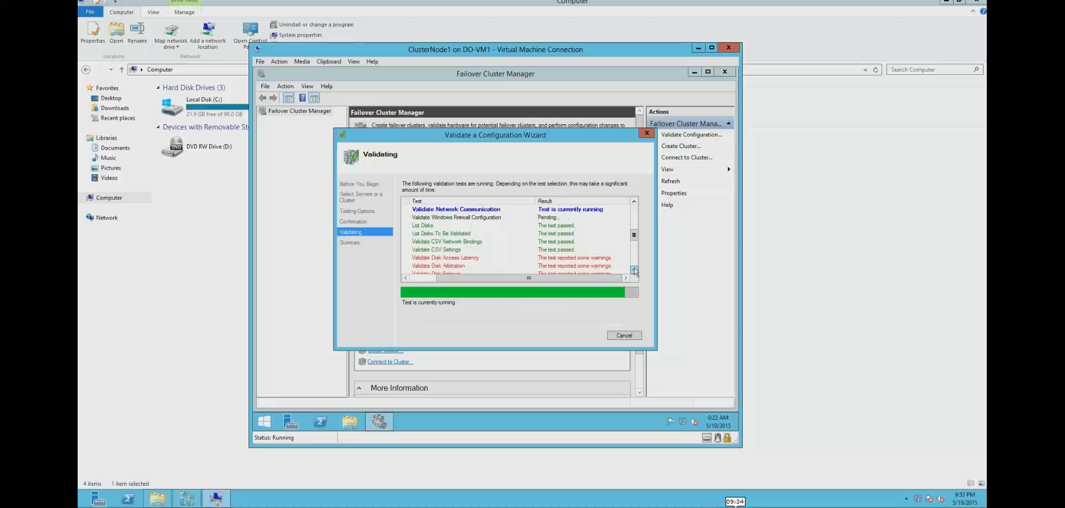
scroll(552, 230, up, 1)
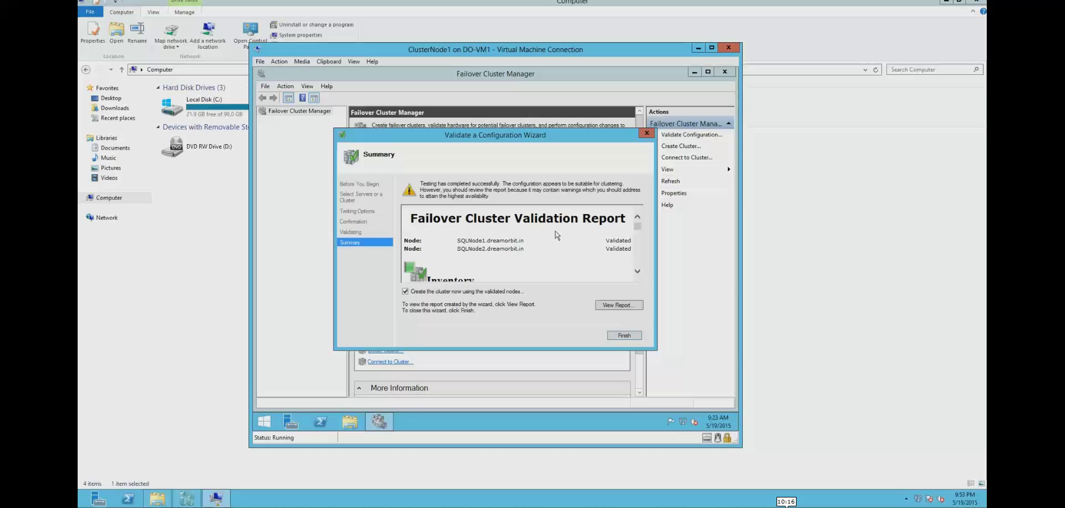
- Scroll the validation summary and open the full Failover Cluster Validation Report in Internet Explorer
click(638, 271)
drag(638, 270, 638, 268)
click(637, 217)
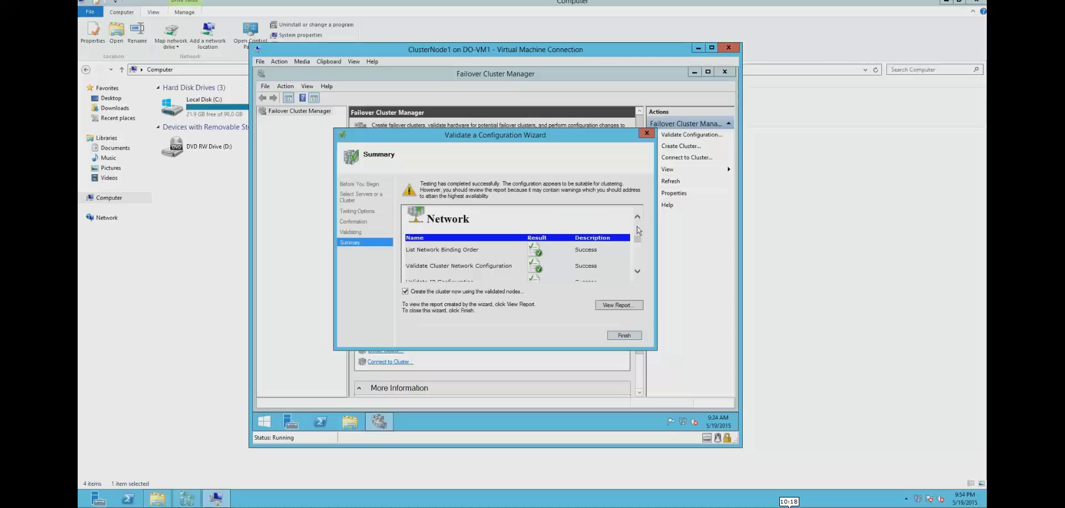
drag(637, 272, 637, 272)
click(618, 304)
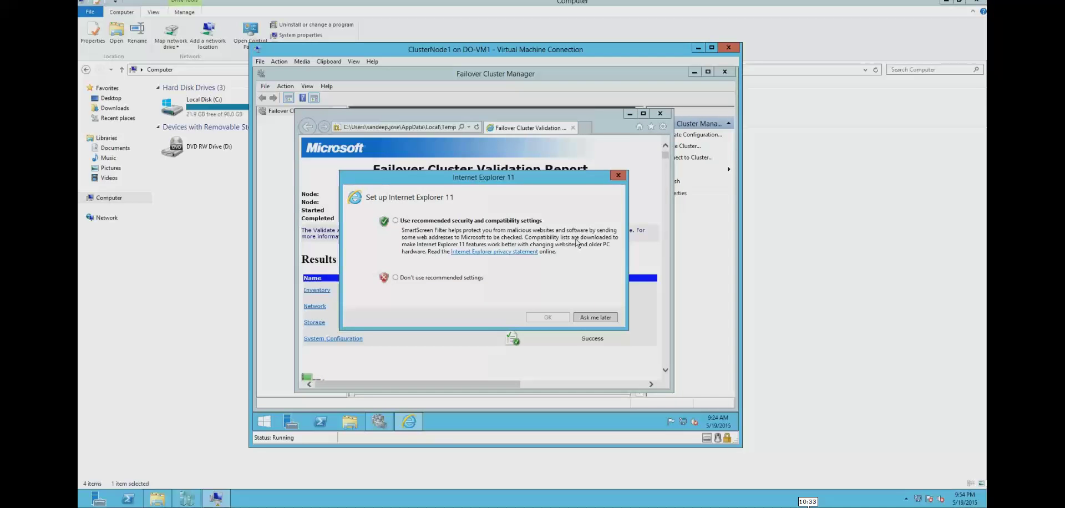
- Accept Internet Explorer 11's recommended settings and scroll the report down to the Network section
click(395, 221)
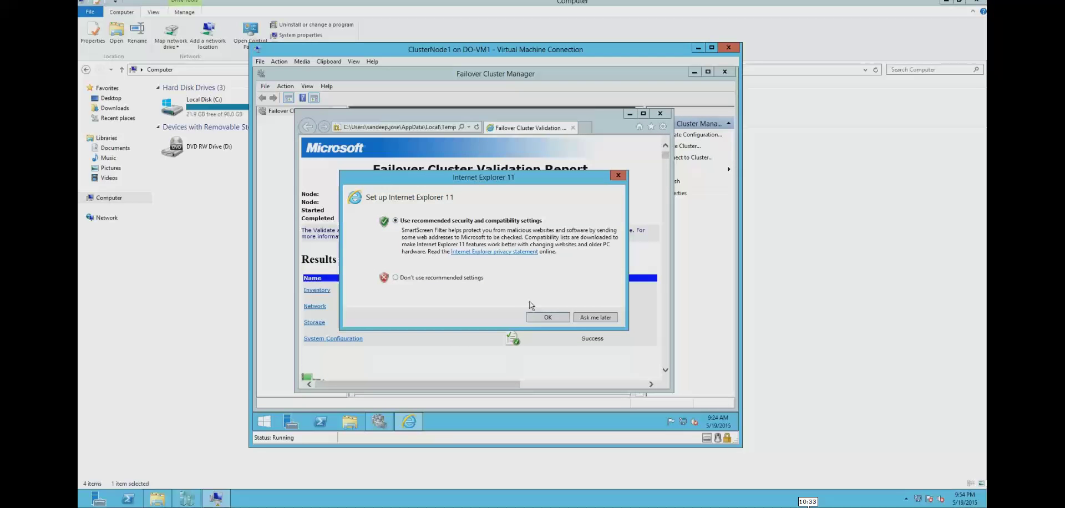
click(541, 317)
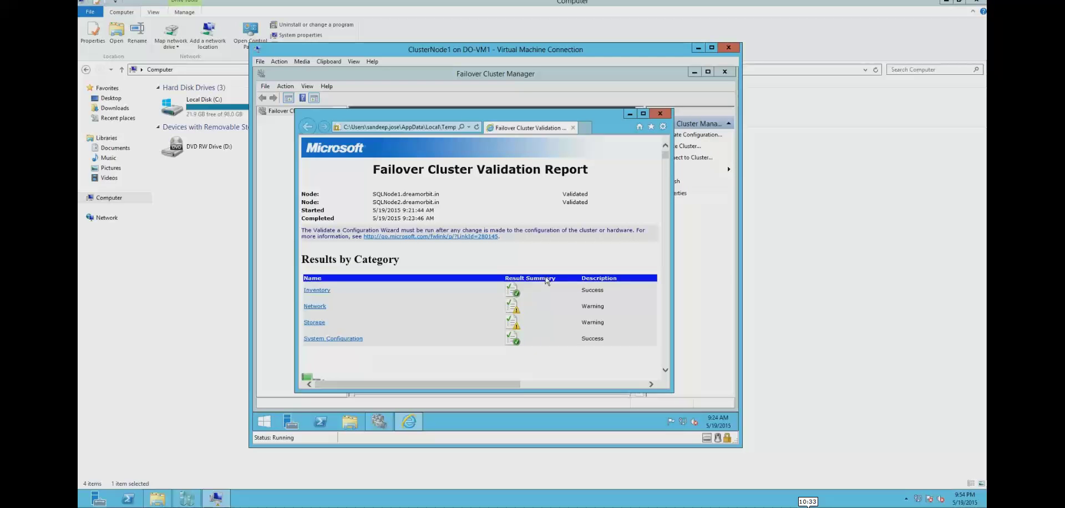
scroll(546, 281, down, 1)
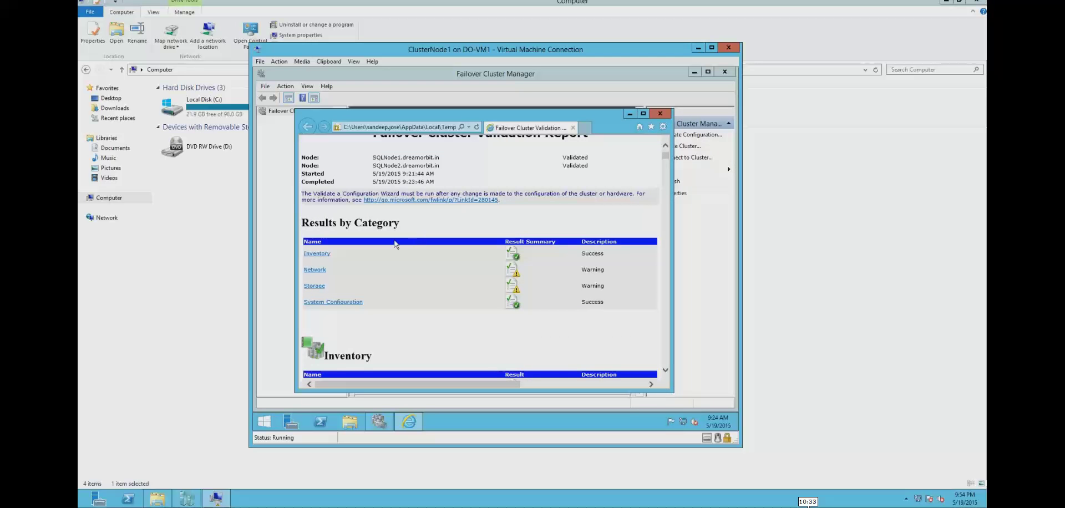
scroll(395, 244, down, 1)
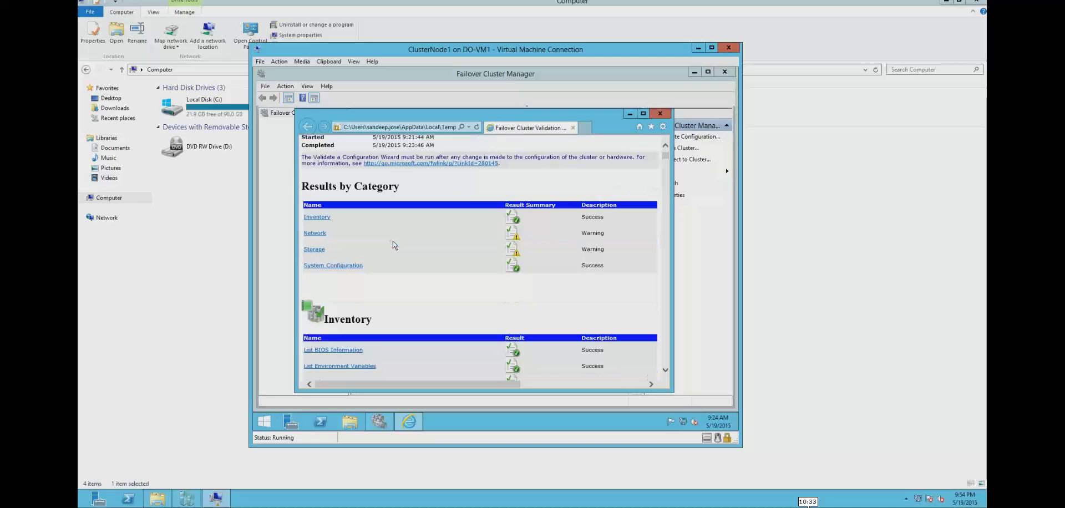
scroll(392, 244, down, 1)
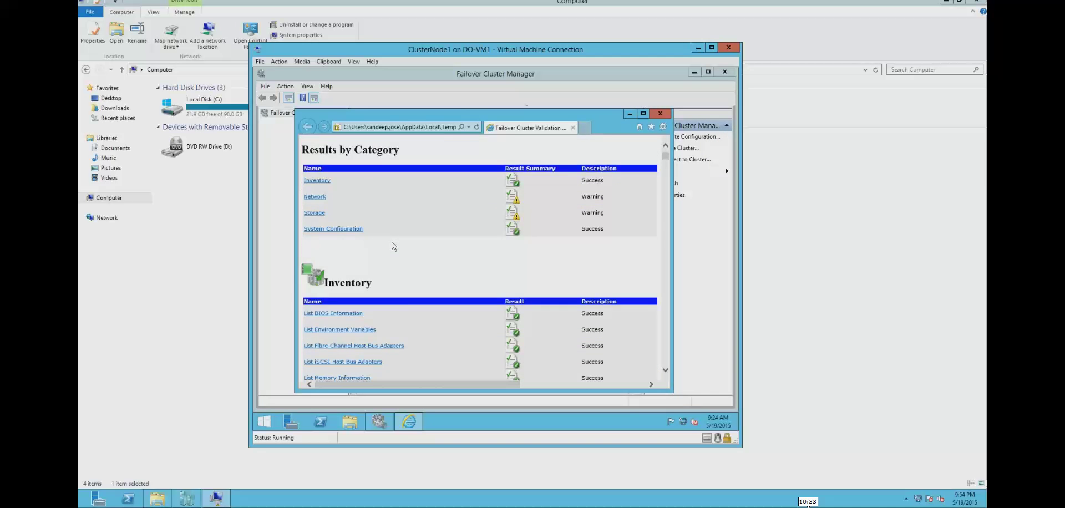
scroll(393, 244, down, 2)
scroll(392, 246, down, 8)
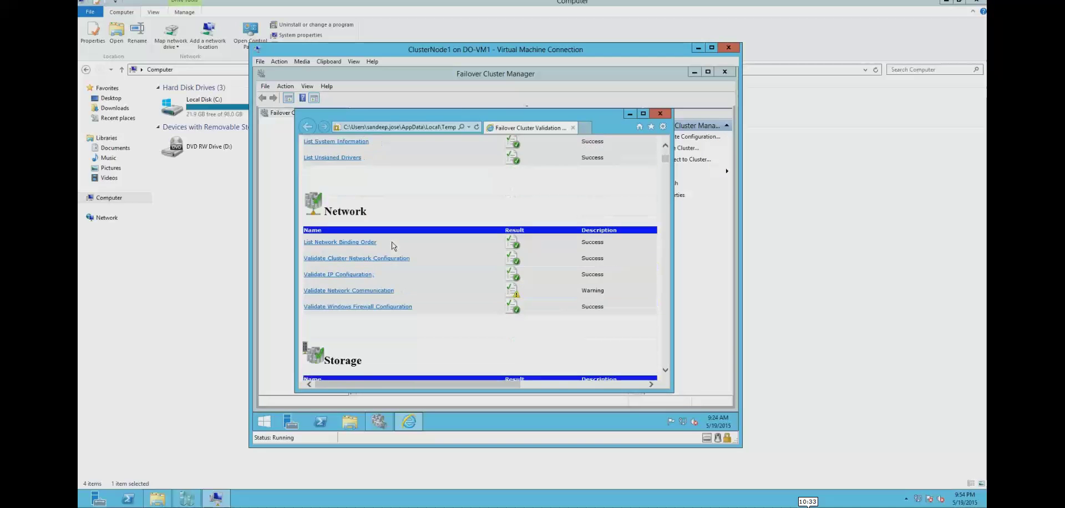
- Read the Validate Network Communication single-path warnings, then close the report
click(377, 290)
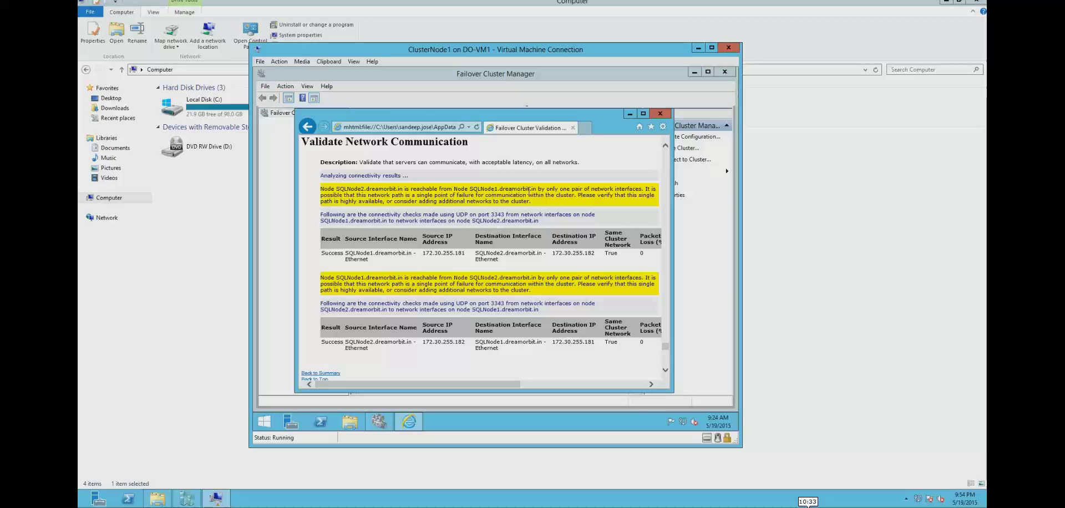
drag(543, 191, 567, 196)
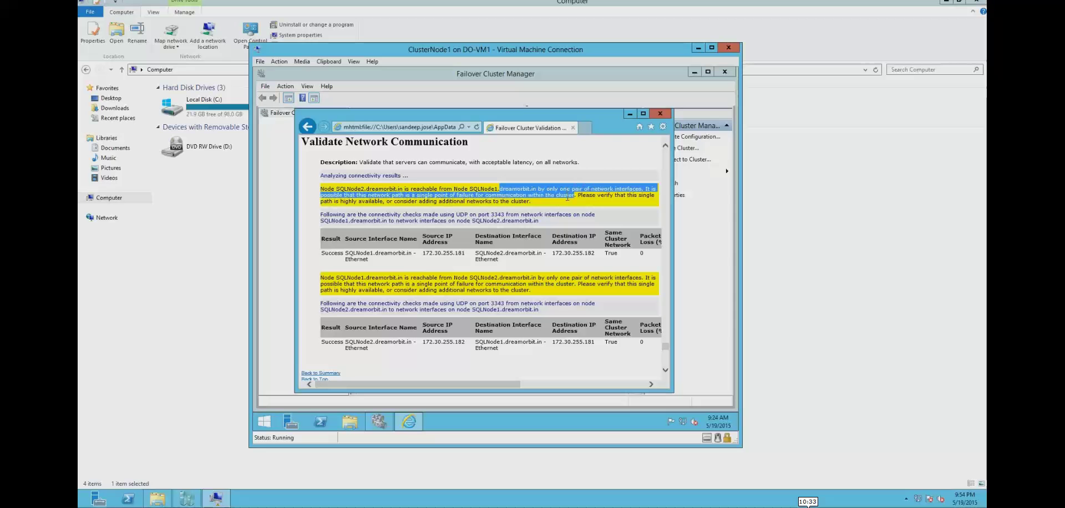
click(407, 205)
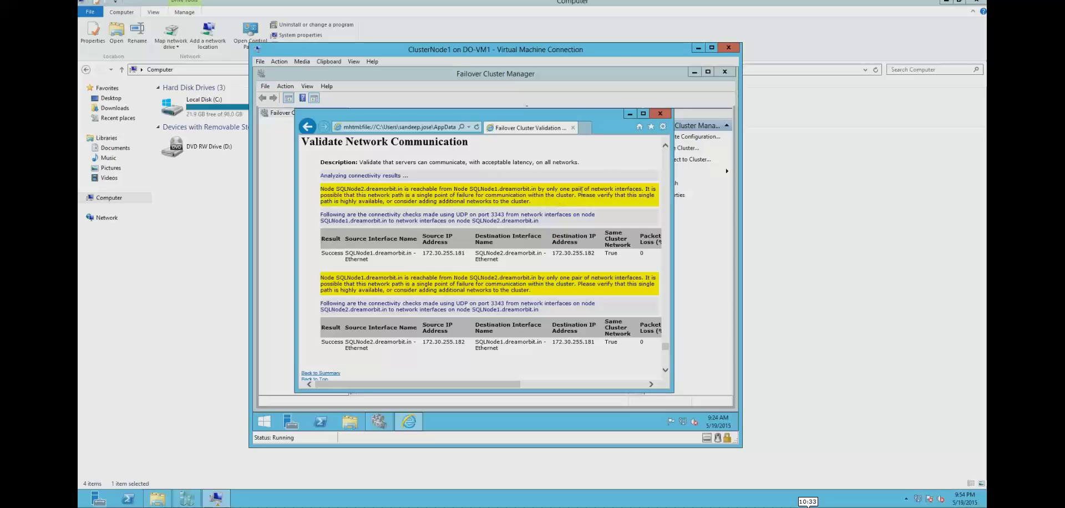
click(659, 114)
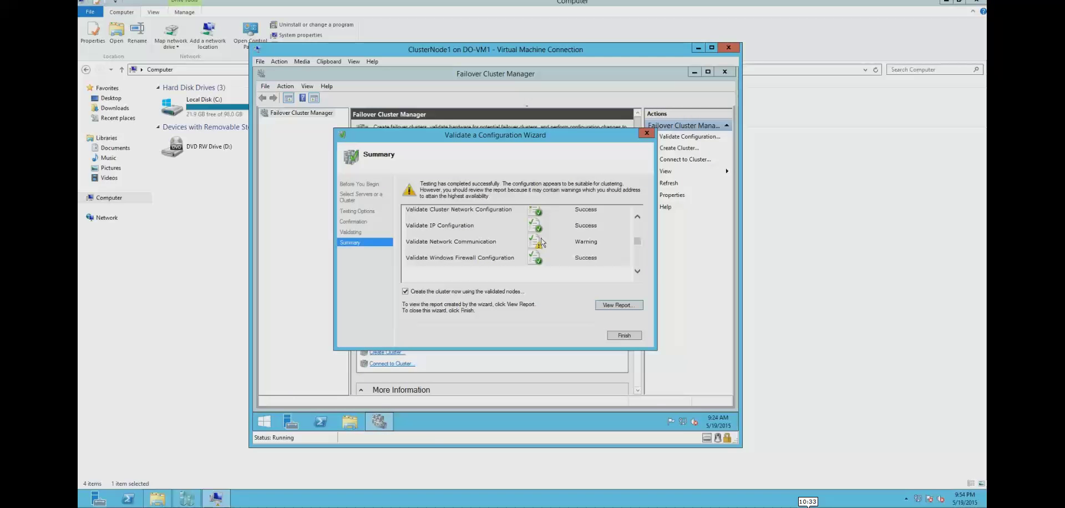
- Reopen the validation report, recheck Validate Network Communication, close it, and scroll through the remaining details
click(637, 271)
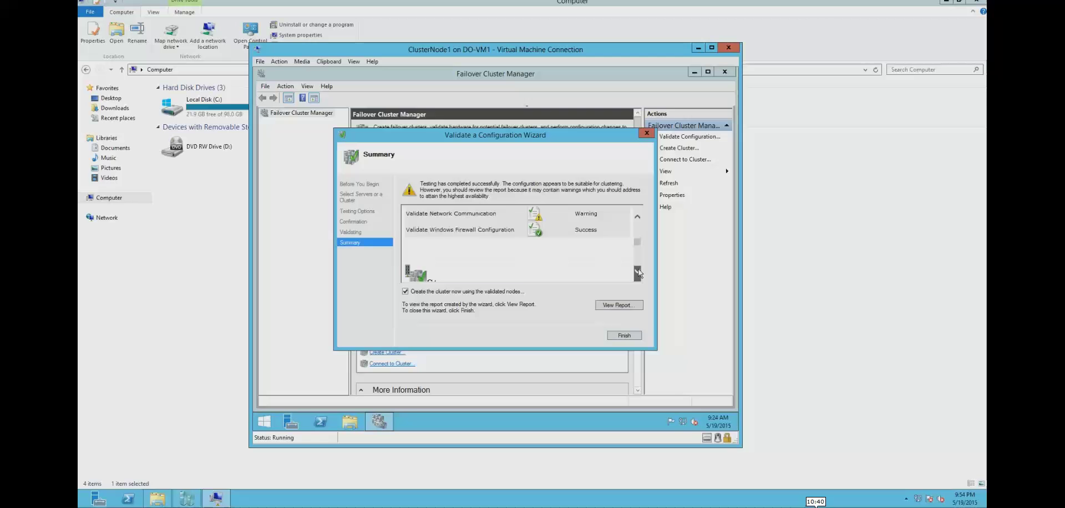
click(619, 305)
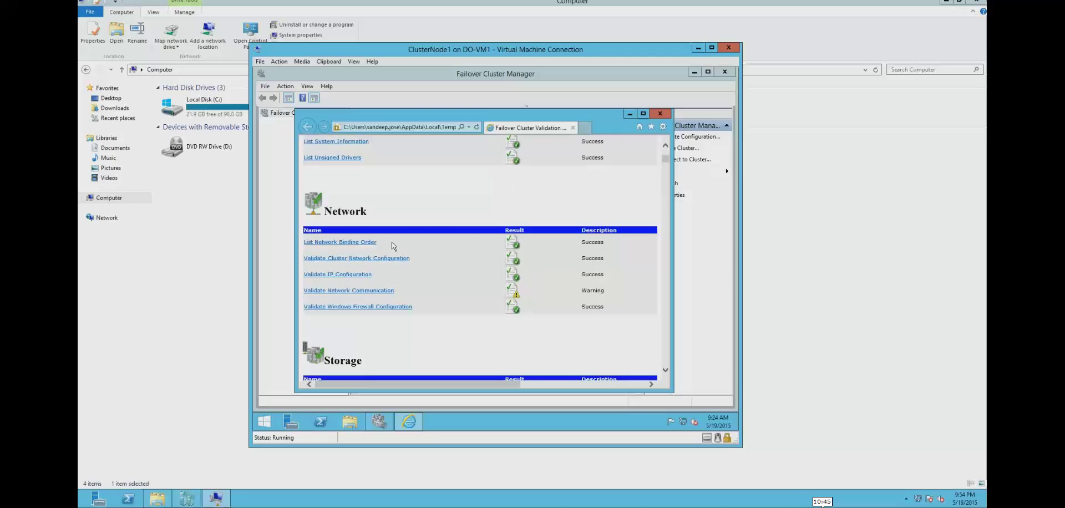
click(377, 292)
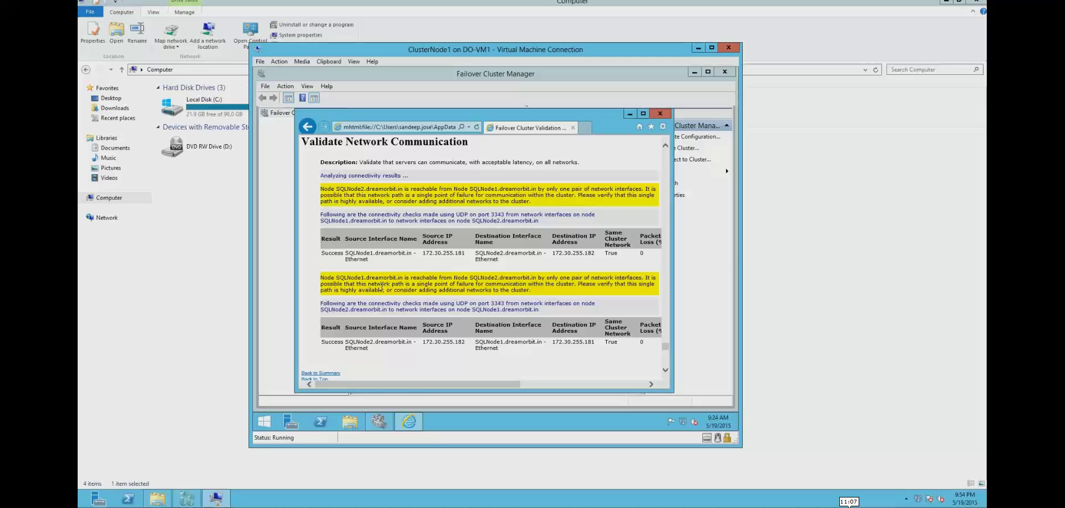
click(658, 115)
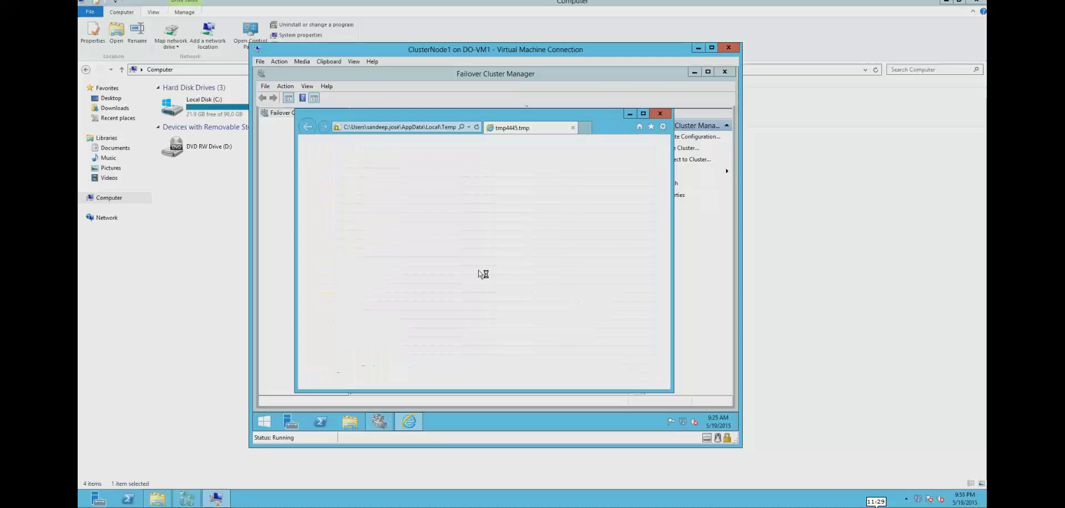
scroll(439, 245, down, 15)
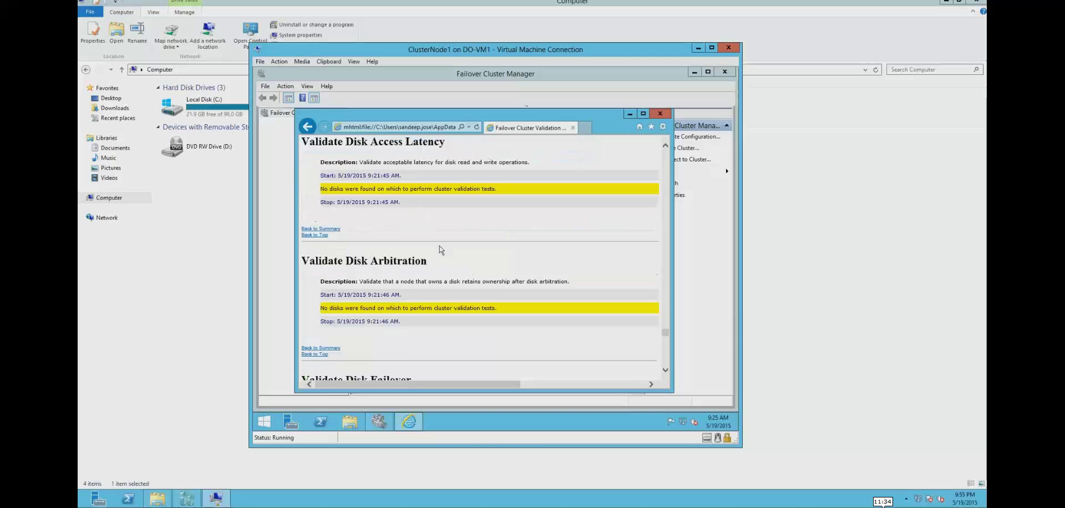
scroll(440, 251, down, 5)
scroll(440, 251, down, 6)
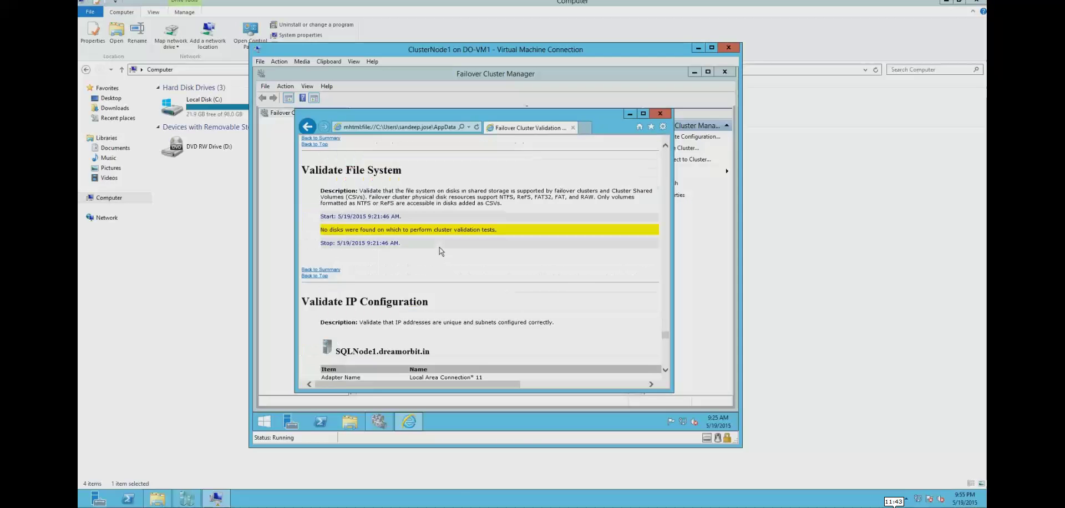
scroll(440, 250, down, 7)
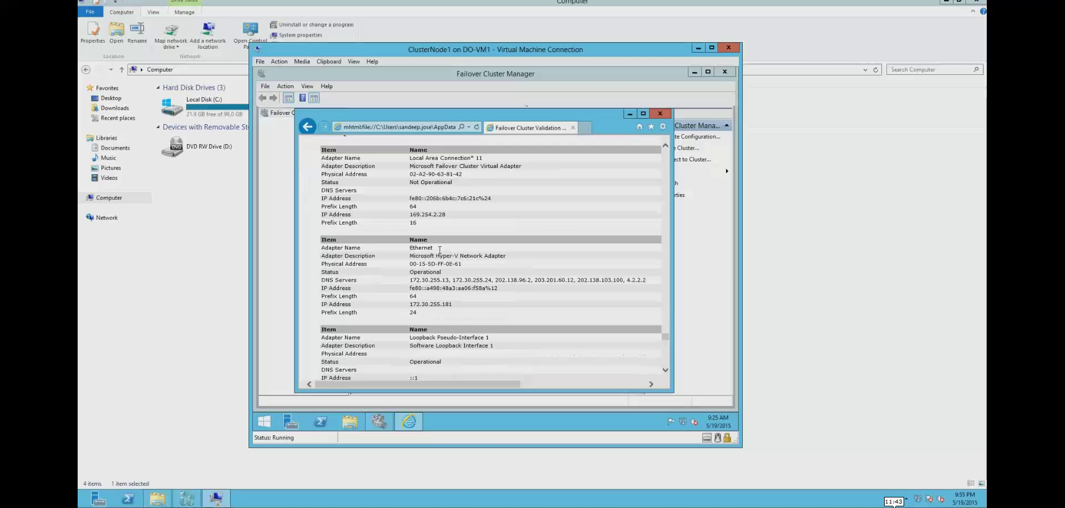
- Finish validation and start the Create Cluster Wizard, moving past its Before You Begin page
click(664, 114)
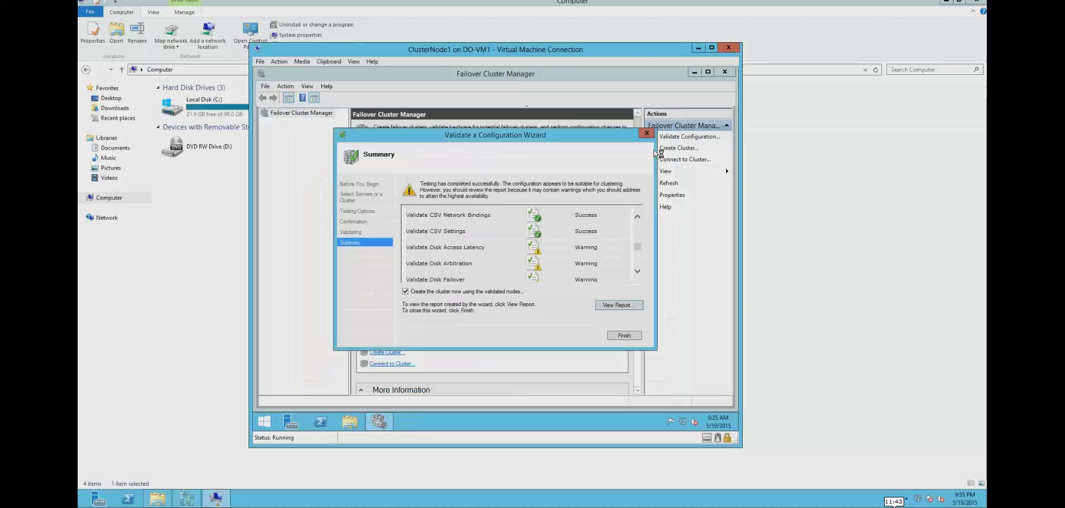
click(629, 336)
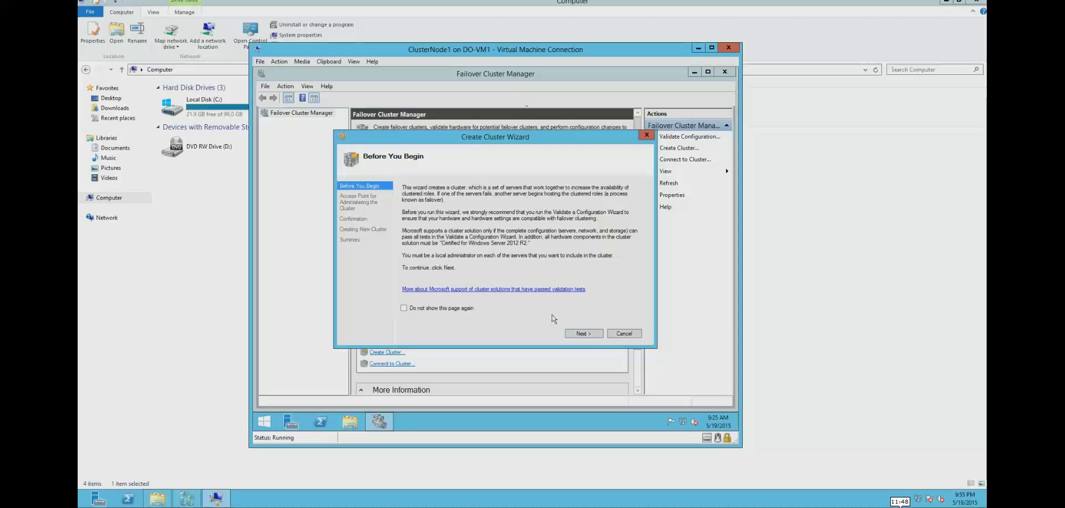
click(577, 334)
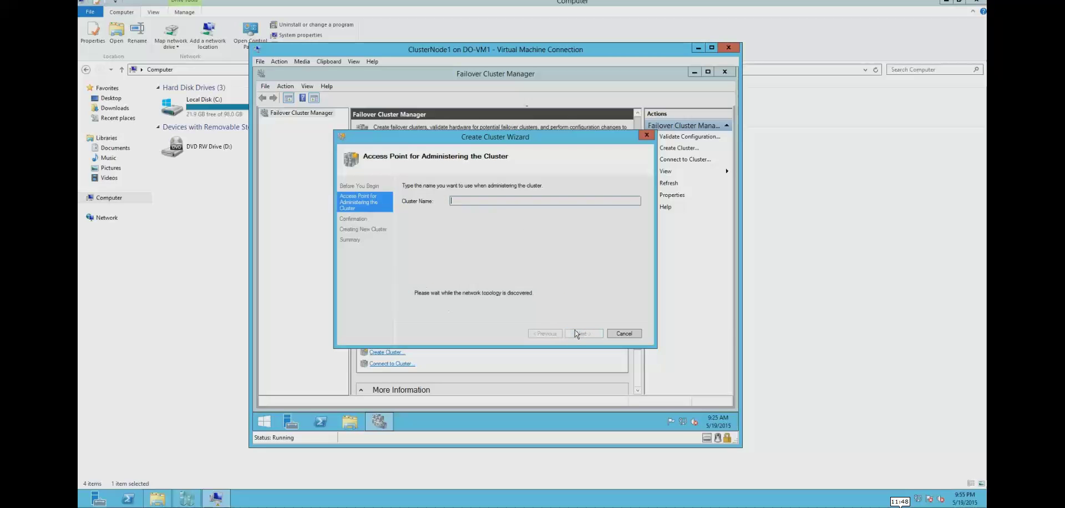
click(351, 423)
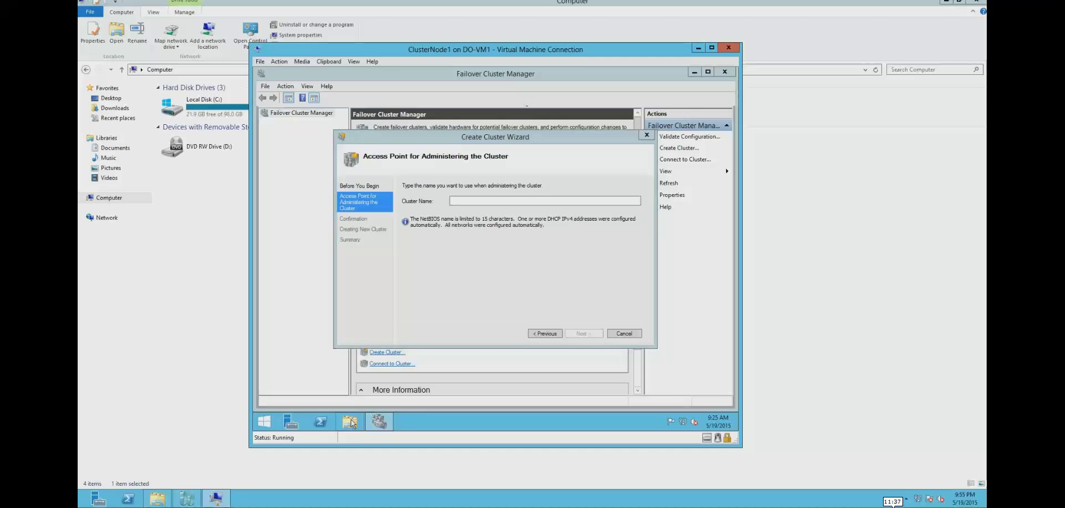
right_click(340, 204)
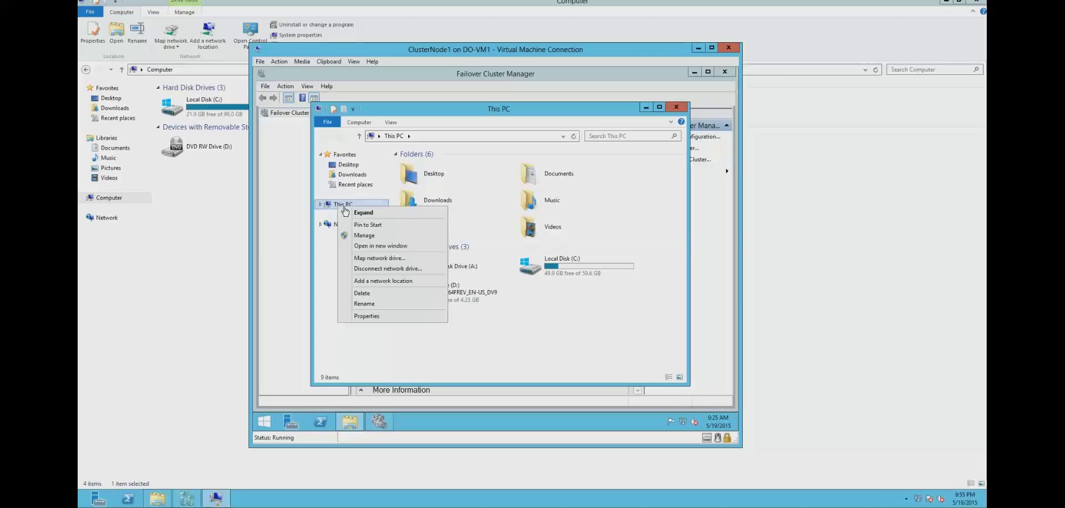
click(370, 316)
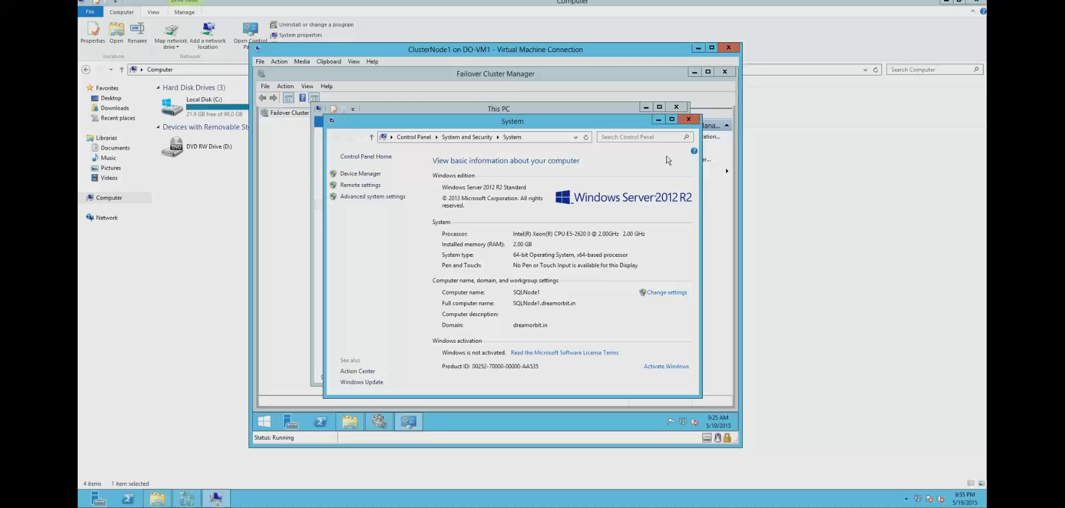
click(688, 118)
click(675, 107)
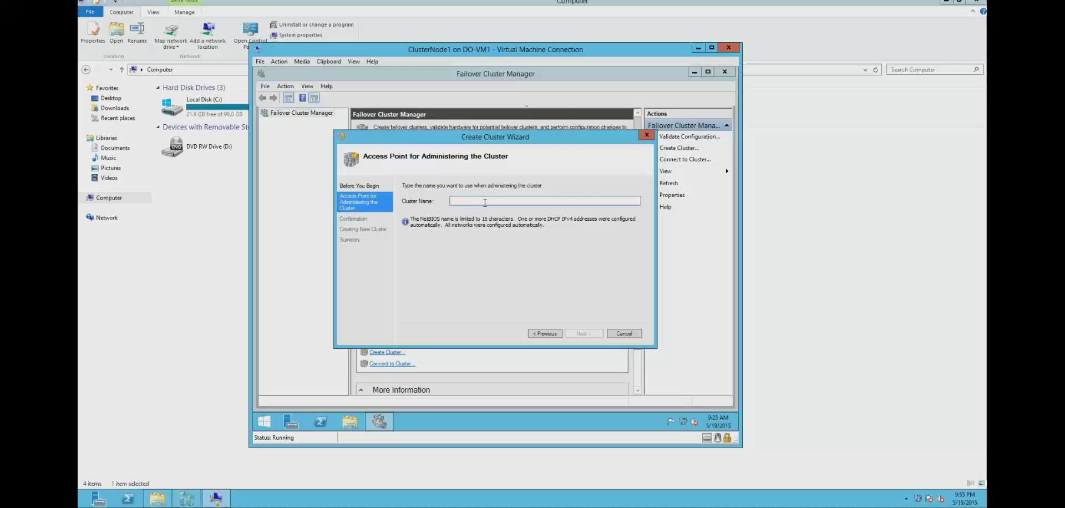
- Enter SQLCLUSTER as the cluster name and create the cluster from SQLNode1 and SQLNode2
text(SQLCLU)
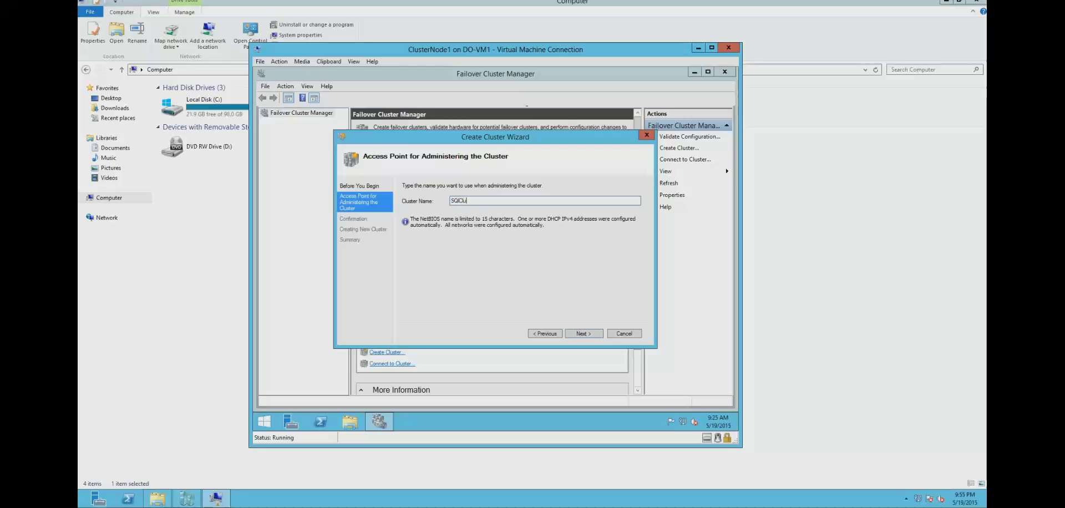
key(BackSpace)
key(BackSpace)
key(BackSpace)
key(BackSpace)
key(BackSpace)
key(BackSpace)
key(BackSpace)
text(SQLCLUS)
text(TER)
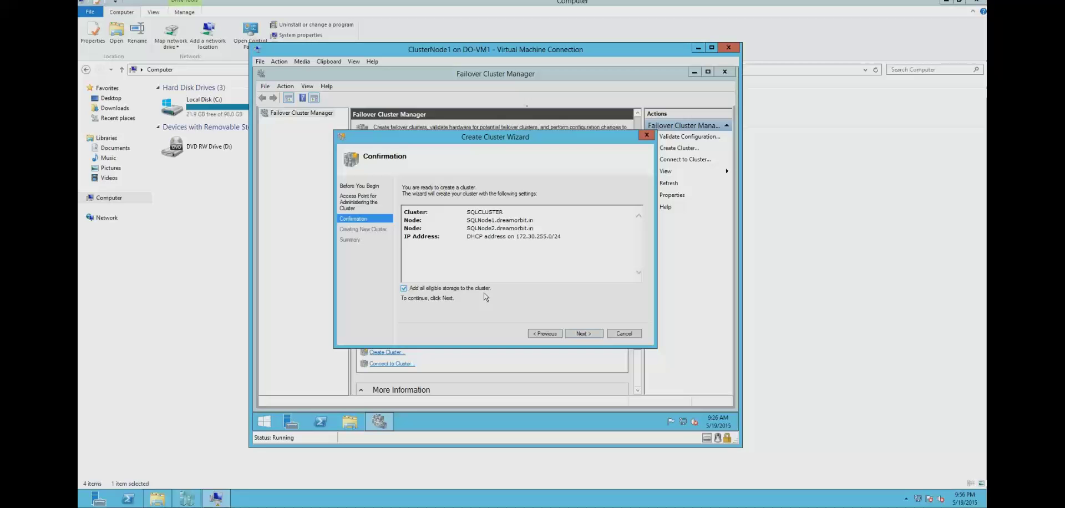
click(583, 333)
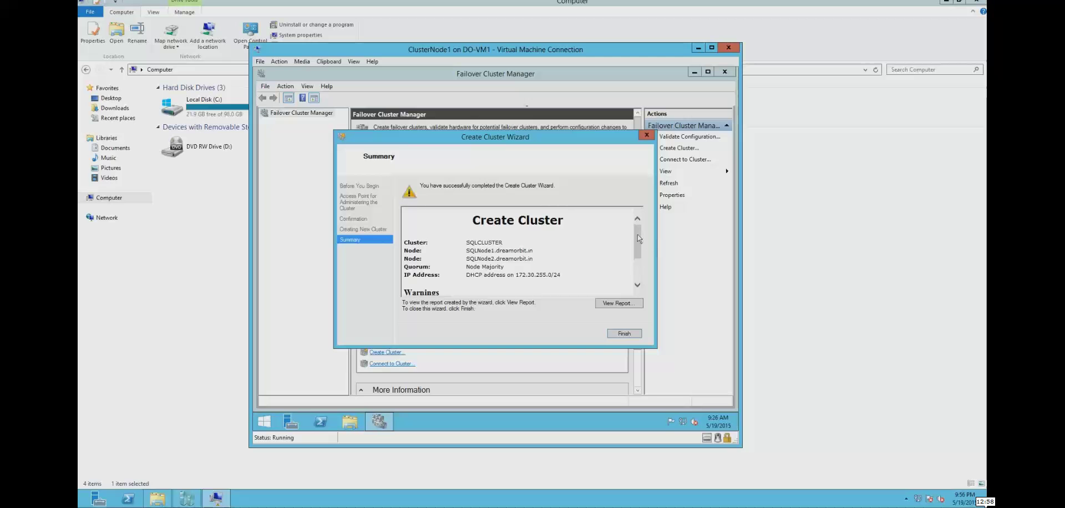
- Review the quorum disk warnings in the Create Cluster summary and finish the wizard
drag(638, 234, 635, 276)
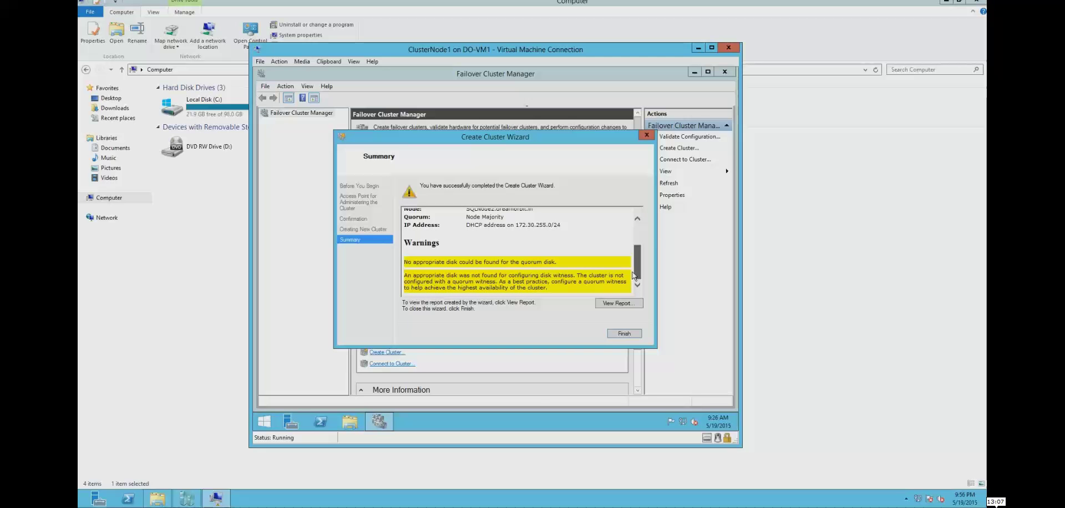
drag(634, 276, 455, 289)
key(Return)
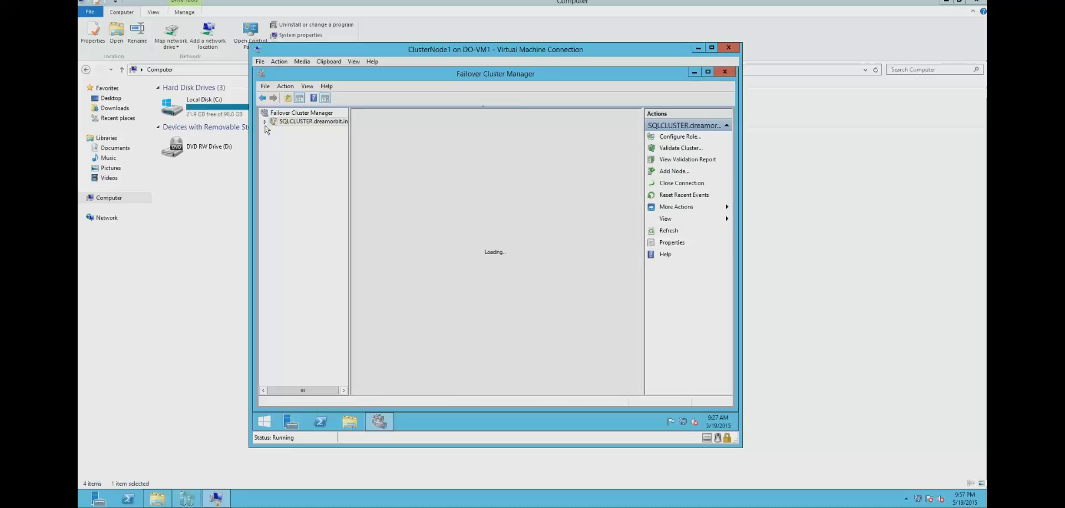
- Expand SQLCLUSTER.dreamorbit.in to show its two-node summary and Roles, Nodes, Storage branches
click(264, 121)
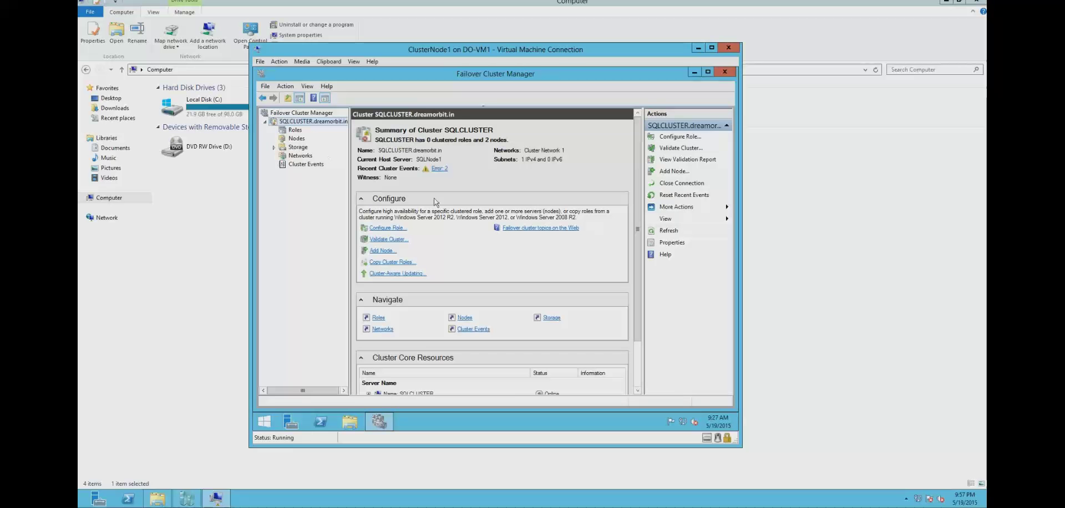